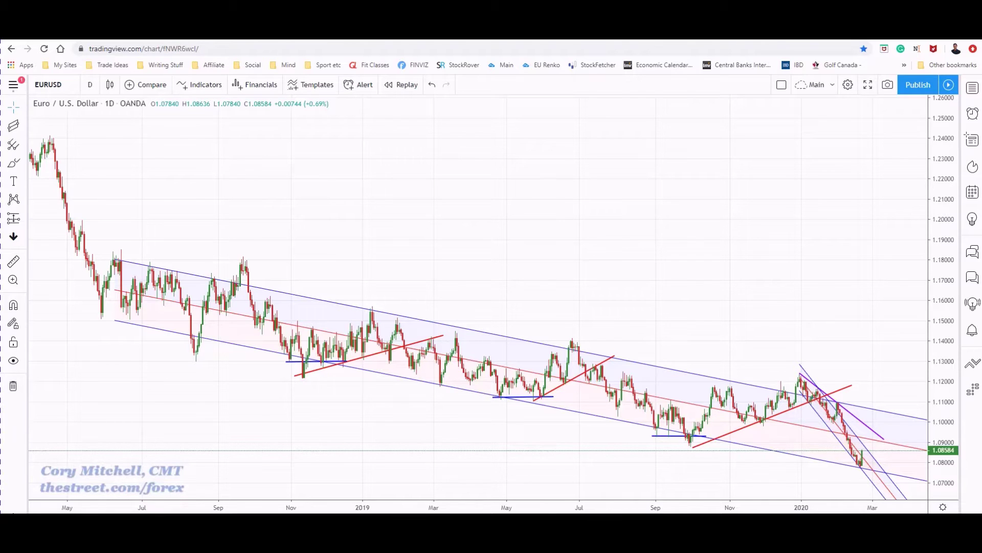
pyautogui.moveTo(609, 507); pyautogui.dragTo(594, 507)
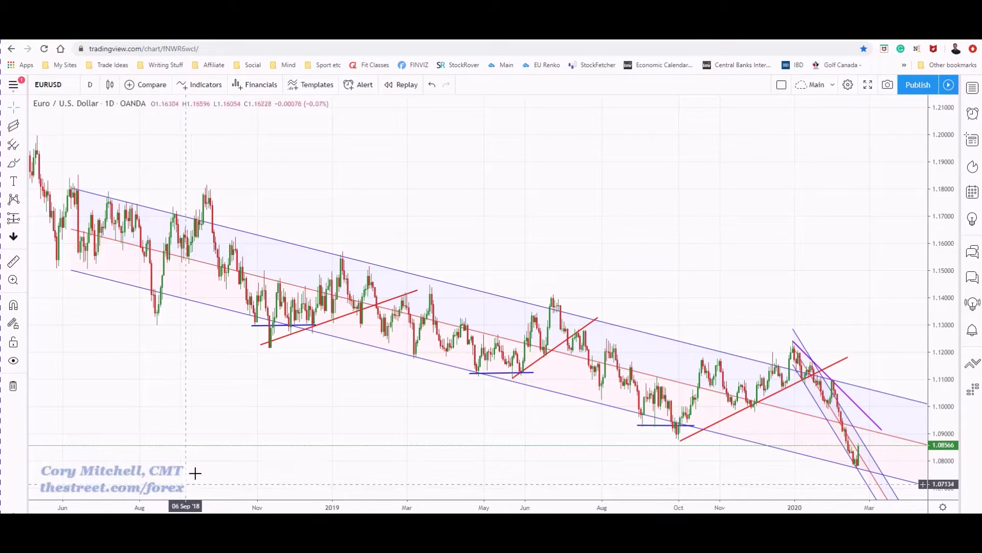
pyautogui.click(25, 128)
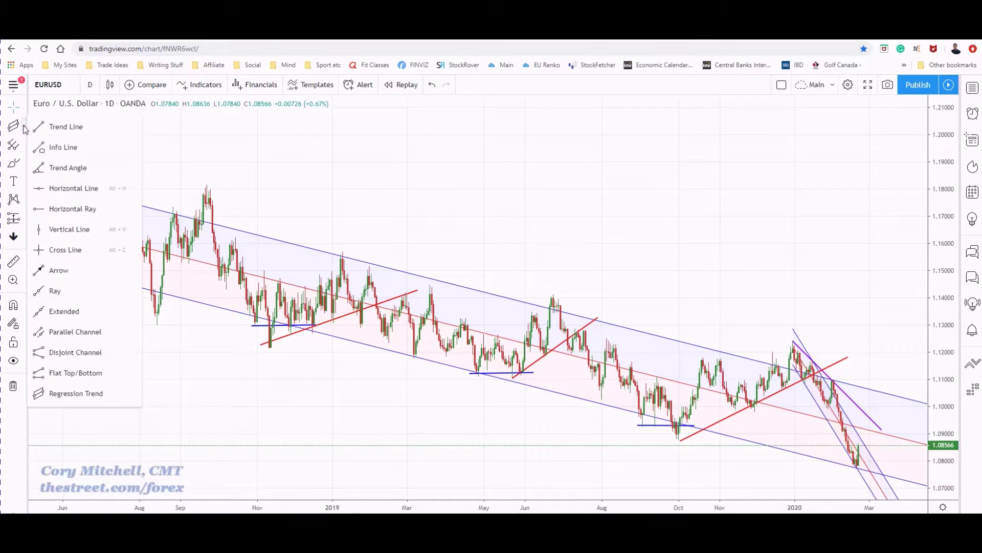
pyautogui.click(82, 397)
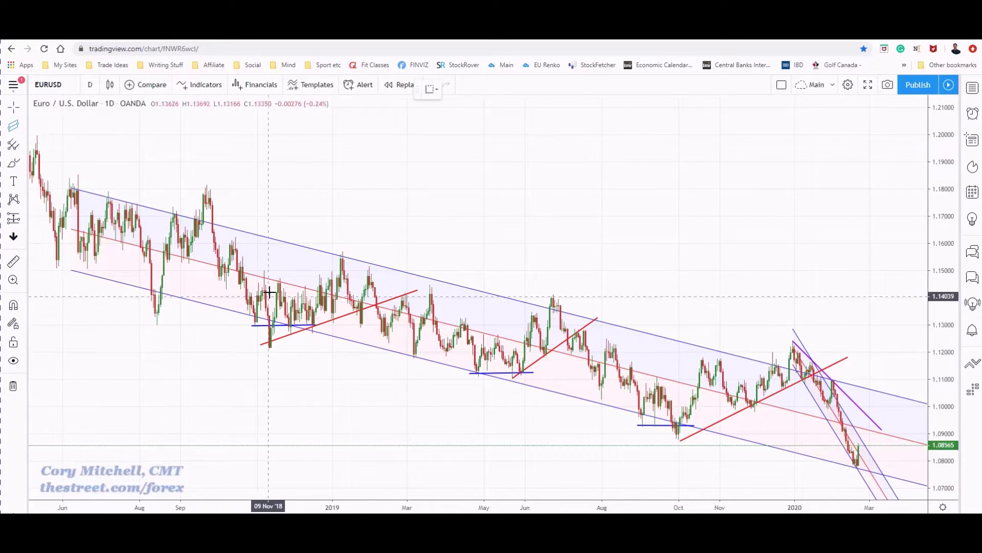
pyautogui.click(299, 281)
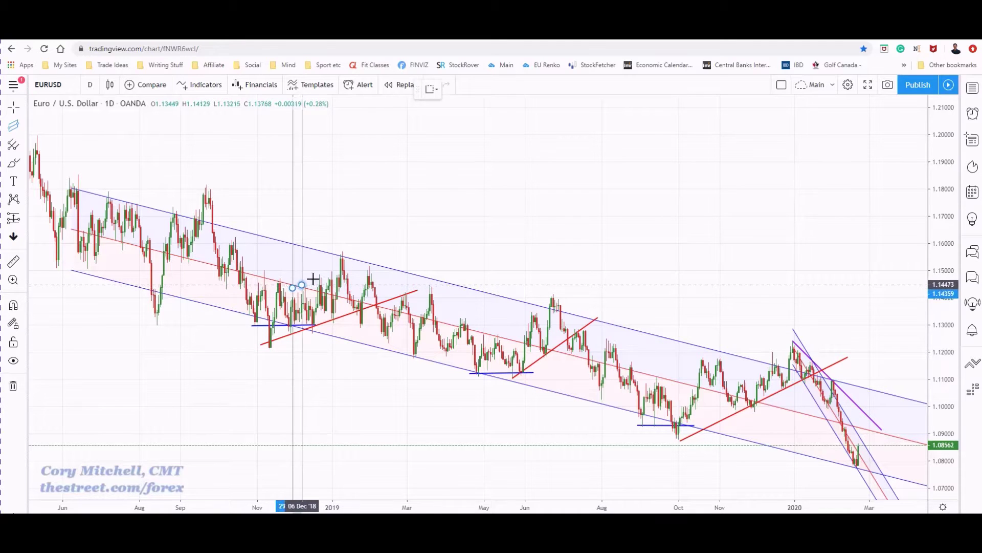
# Step: Delete the existing long-term regression channel spanning mid-2018 to early 2020
pyautogui.click(285, 244)
pyautogui.press('Delete')
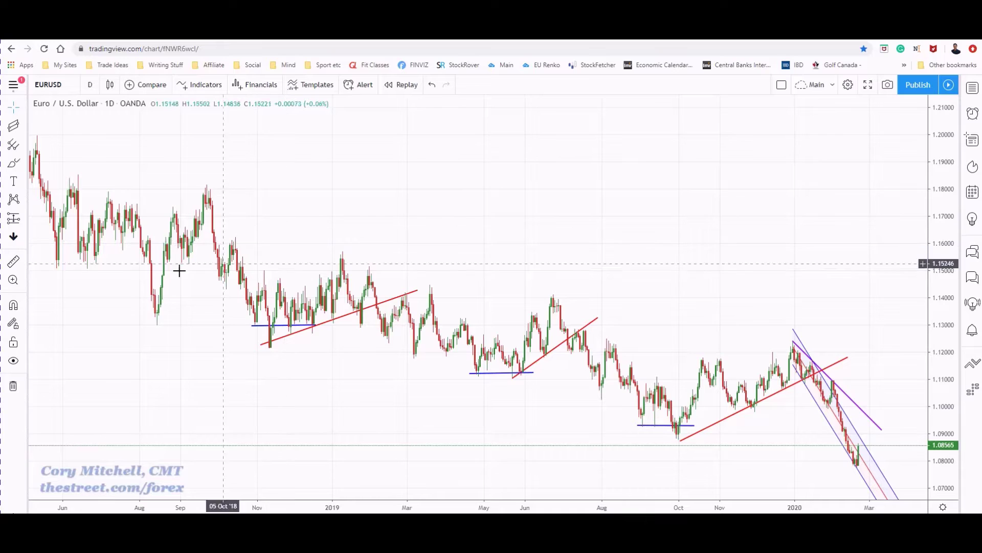
# Step: Draw a Regression Trend channel on the EURUSD daily chart from 06 Jun '18 to 21 Feb '20
pyautogui.click(23, 128)
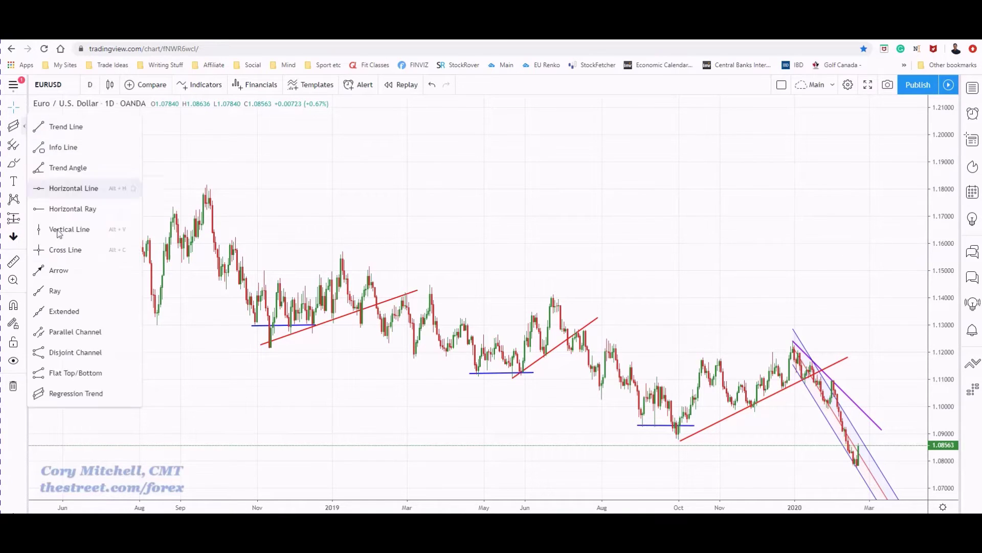
pyautogui.click(52, 390)
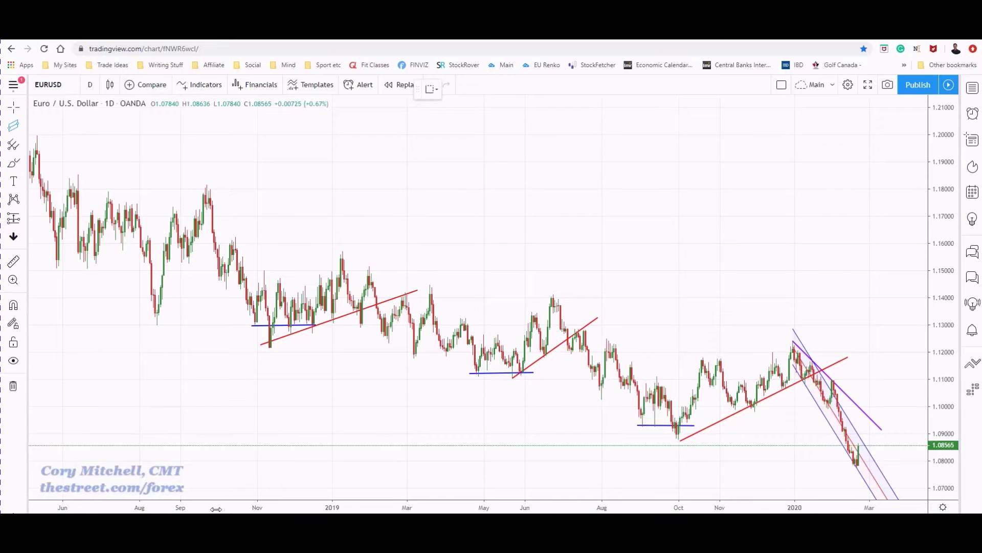
pyautogui.scroll(-5, 363, 478)
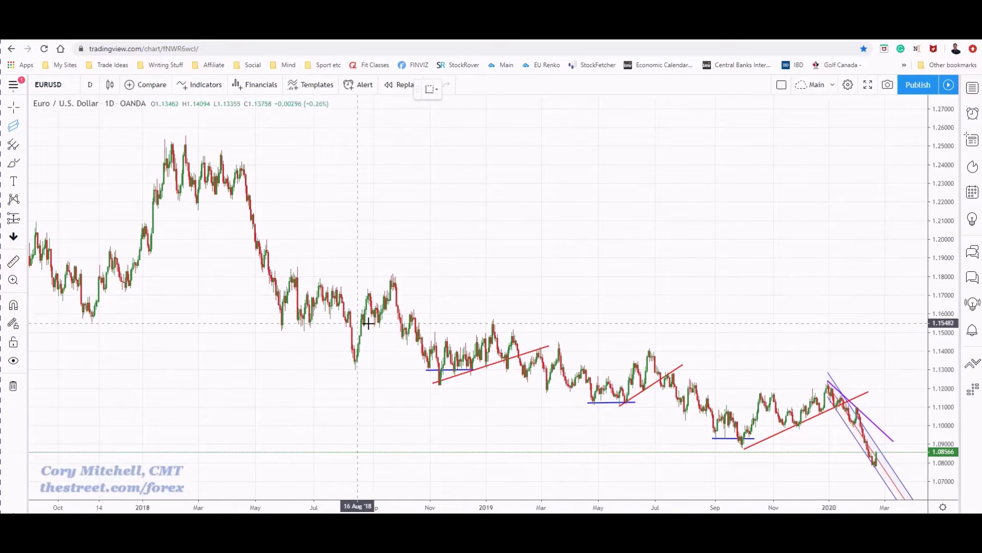
pyautogui.click(289, 308)
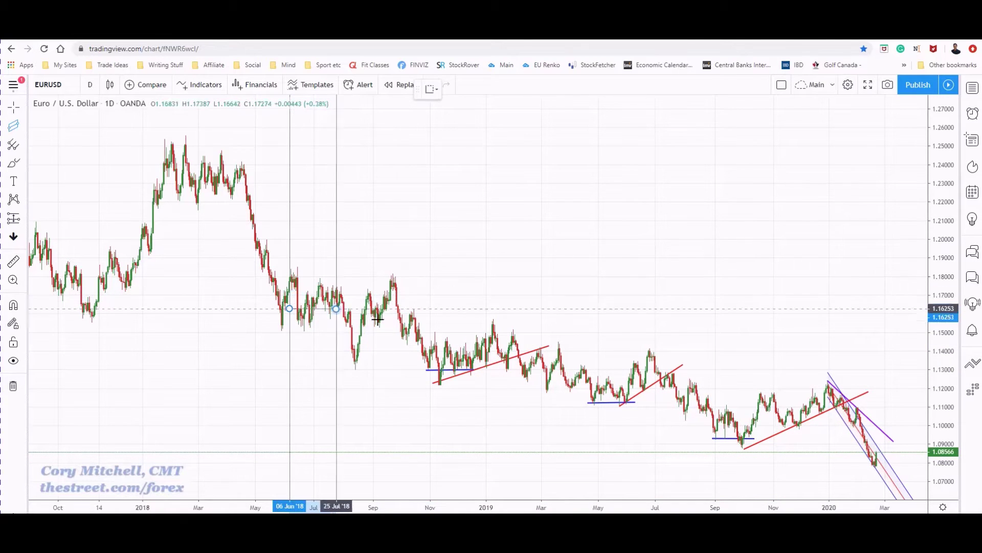
pyautogui.click(877, 443)
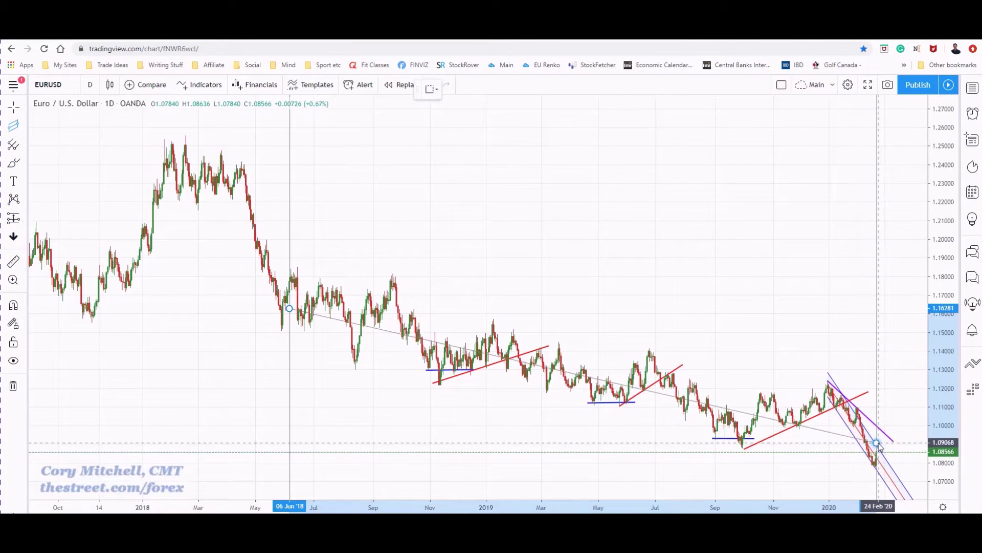
pyautogui.click(879, 446)
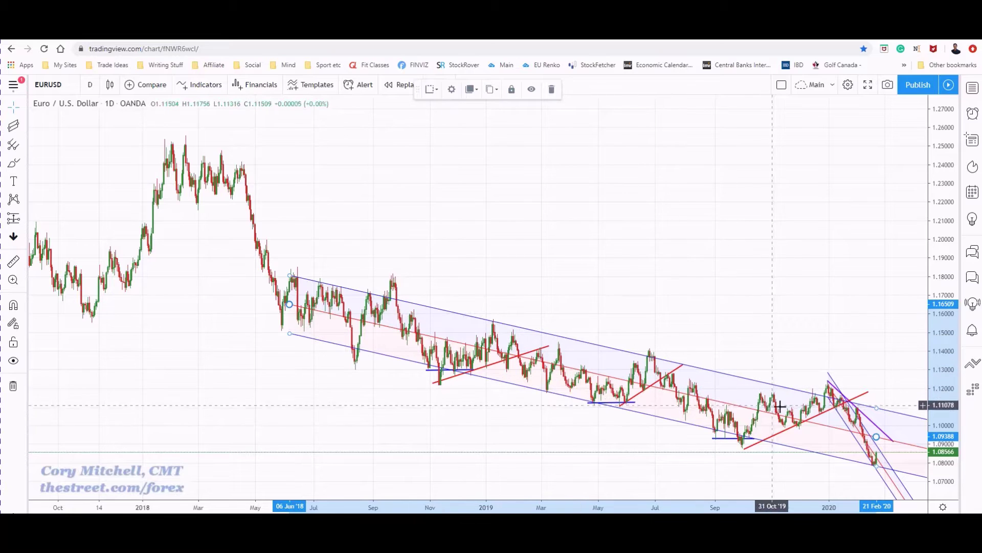
# Step: Set the long regression channel's upper deviation to 2.75 and its lower deviation to -2.75
pyautogui.doubleClick(455, 346)
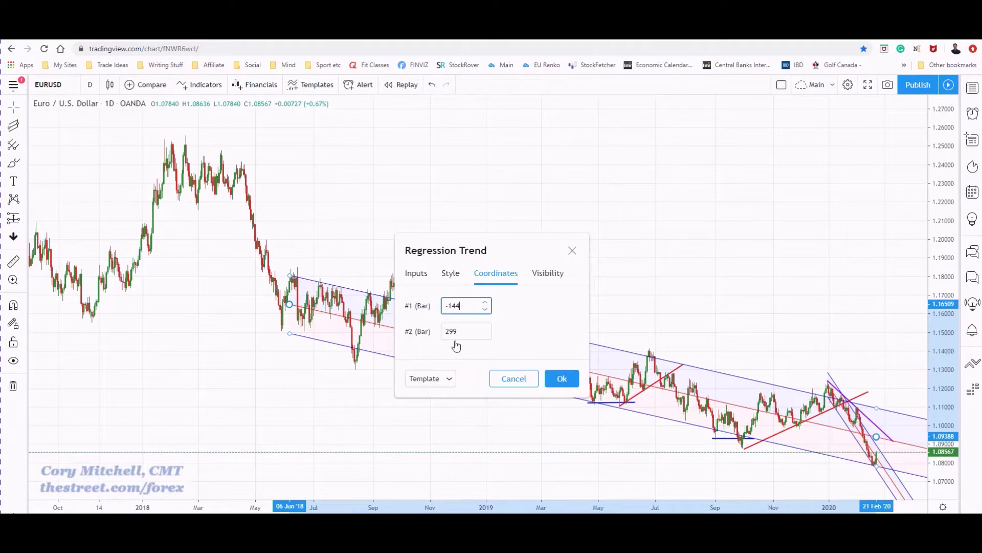
pyautogui.click(449, 275)
pyautogui.click(505, 275)
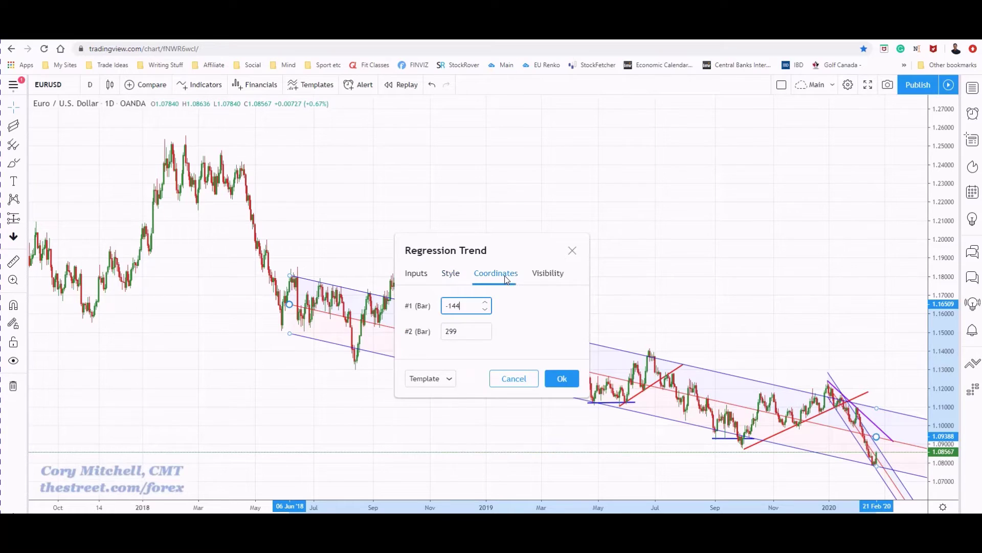
pyautogui.click(414, 274)
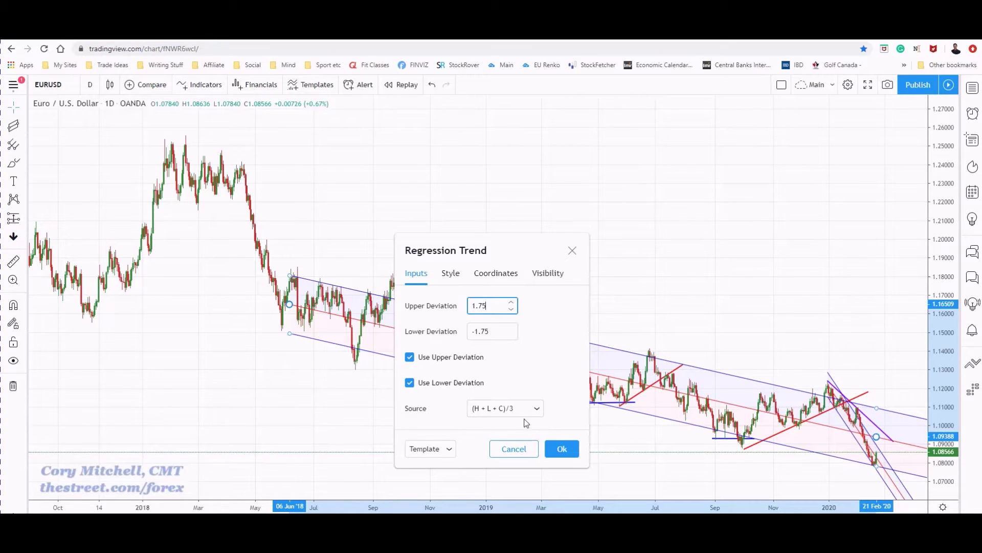
pyautogui.click(511, 310)
pyautogui.click(512, 303)
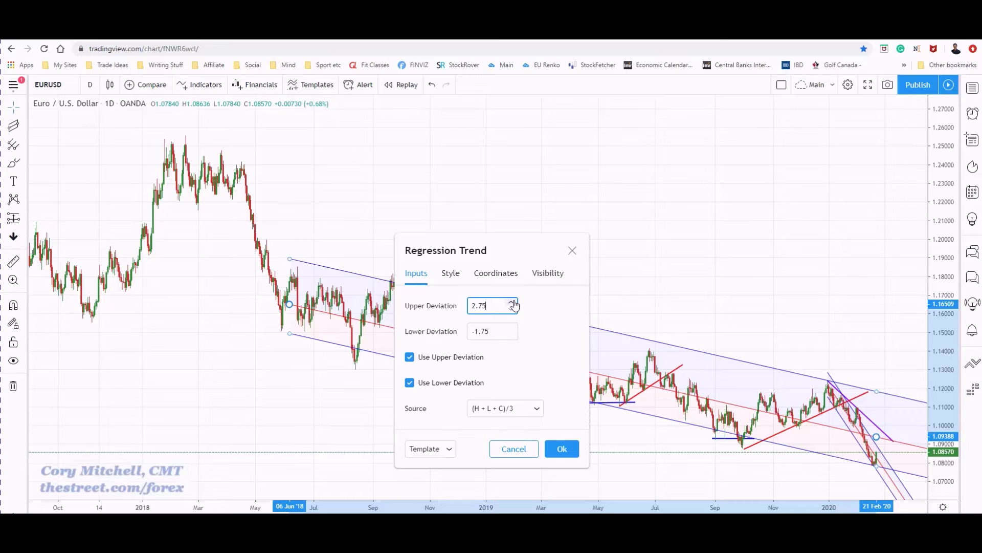
pyautogui.click(511, 336)
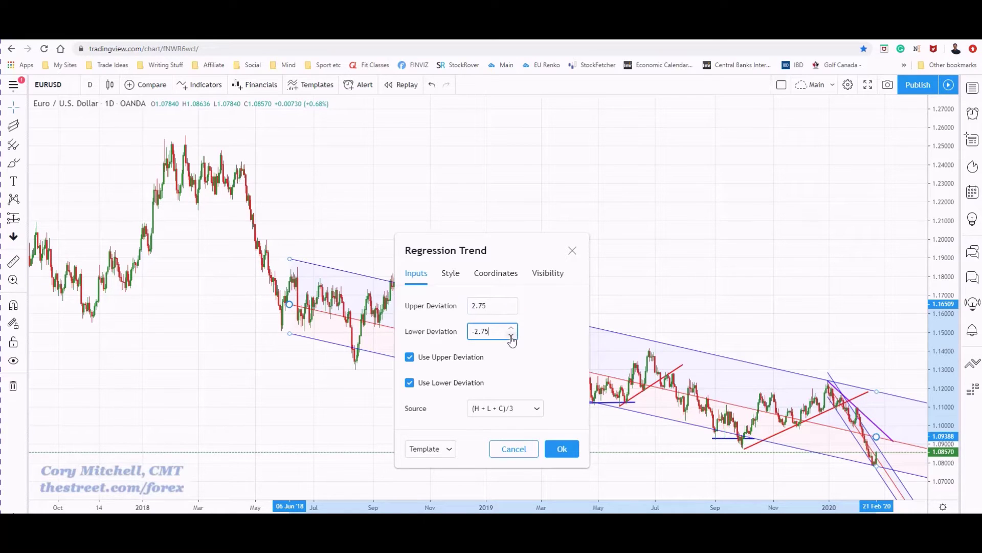
pyautogui.click(572, 251)
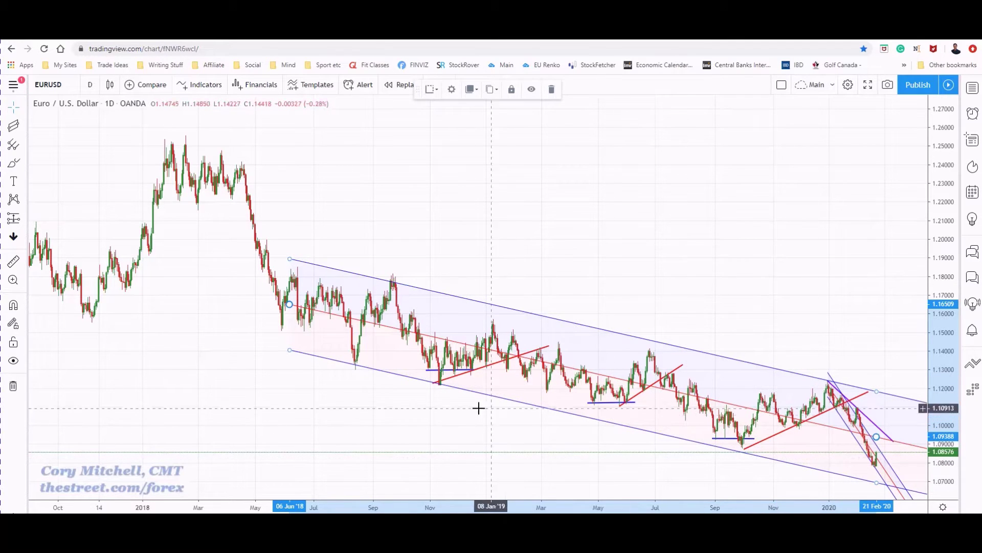
# Step: Set the regression channel's upper deviation to 1.75 and lower deviation to -1.75
pyautogui.doubleClick(450, 295)
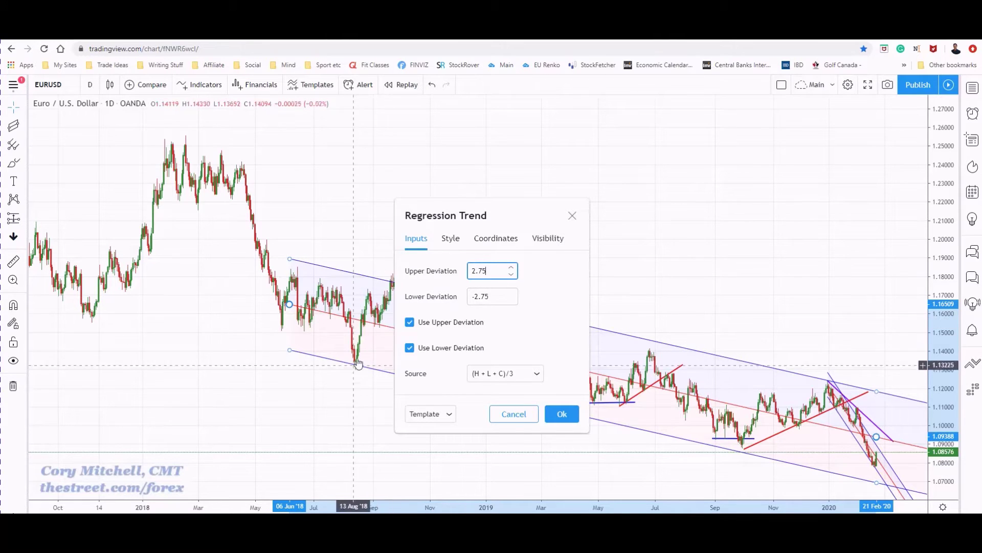
pyautogui.click(511, 276)
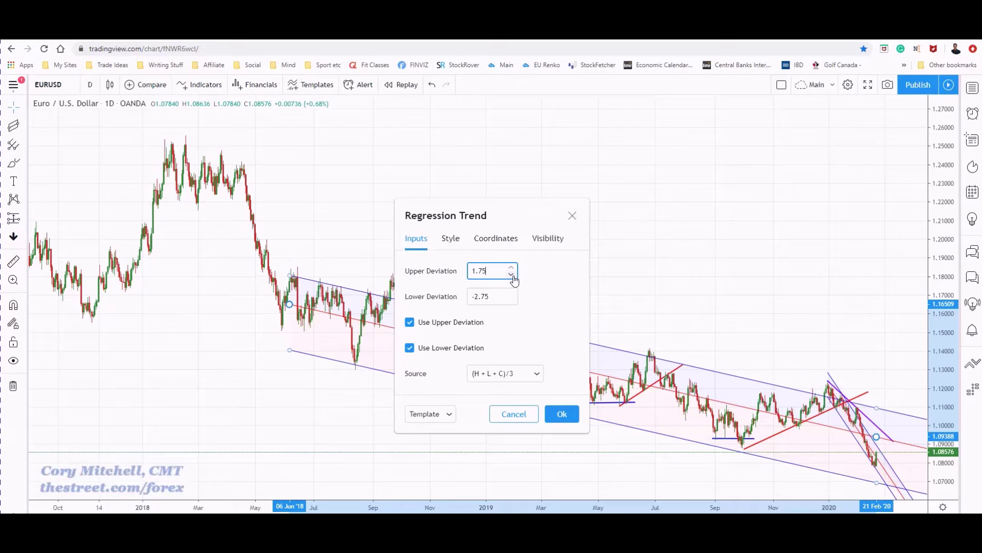
pyautogui.click(512, 300)
pyautogui.click(513, 292)
pyautogui.click(561, 414)
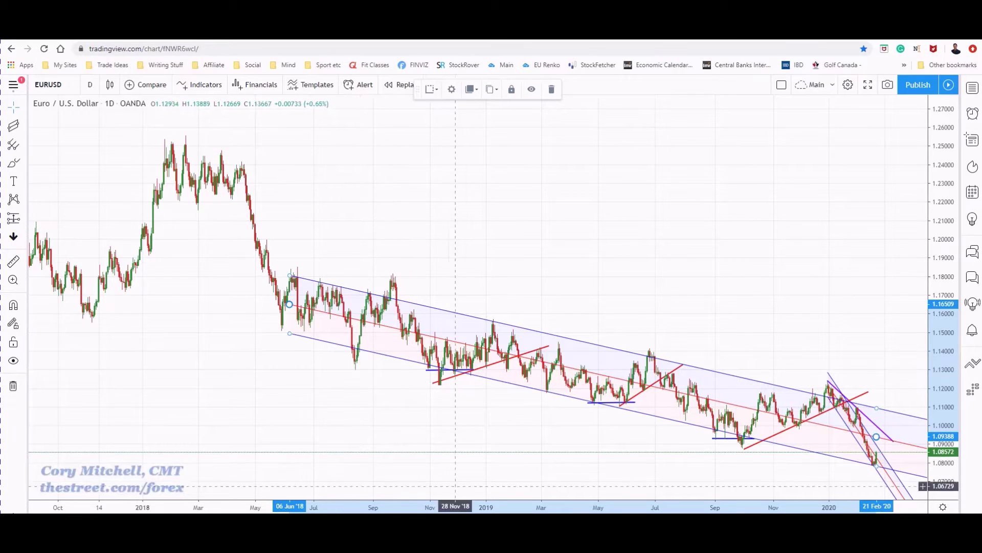
# Step: Draw a small rectangle around the September 2018 peak above the channel, from about 1.1826 down to 1.1720
pyautogui.moveTo(464, 509); pyautogui.dragTo(509, 508)
pyautogui.moveTo(349, 417); pyautogui.dragTo(377, 413)
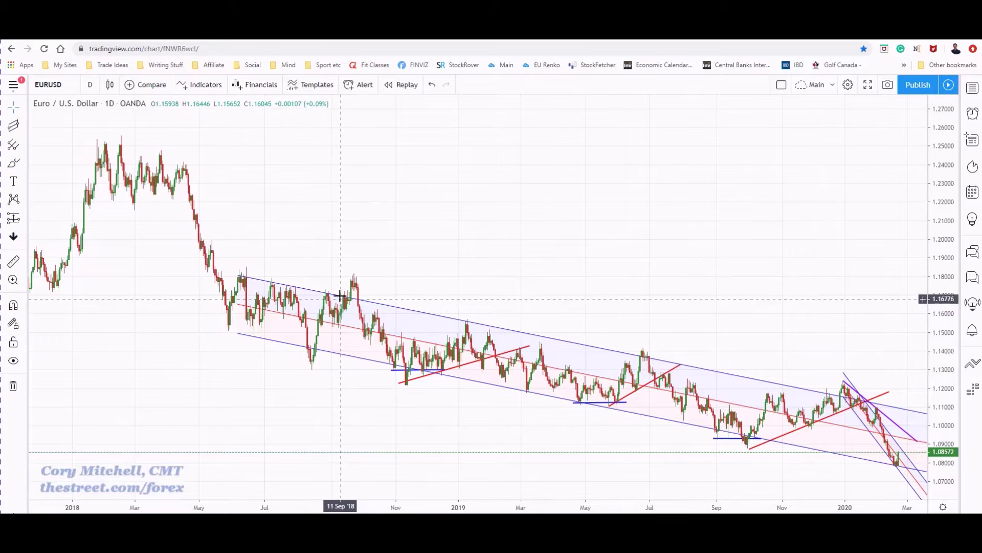
pyautogui.moveTo(348, 315); pyautogui.dragTo(409, 335)
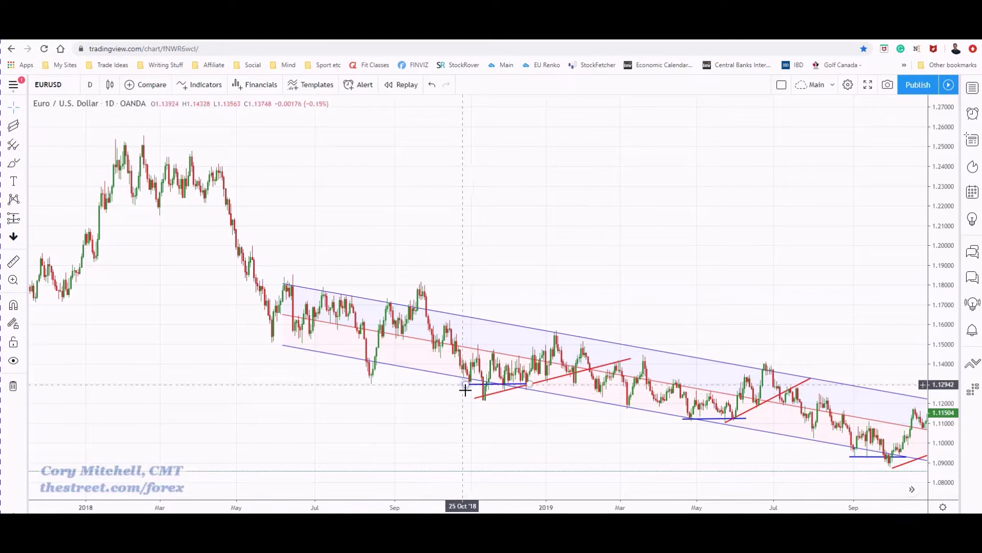
pyautogui.click(25, 163)
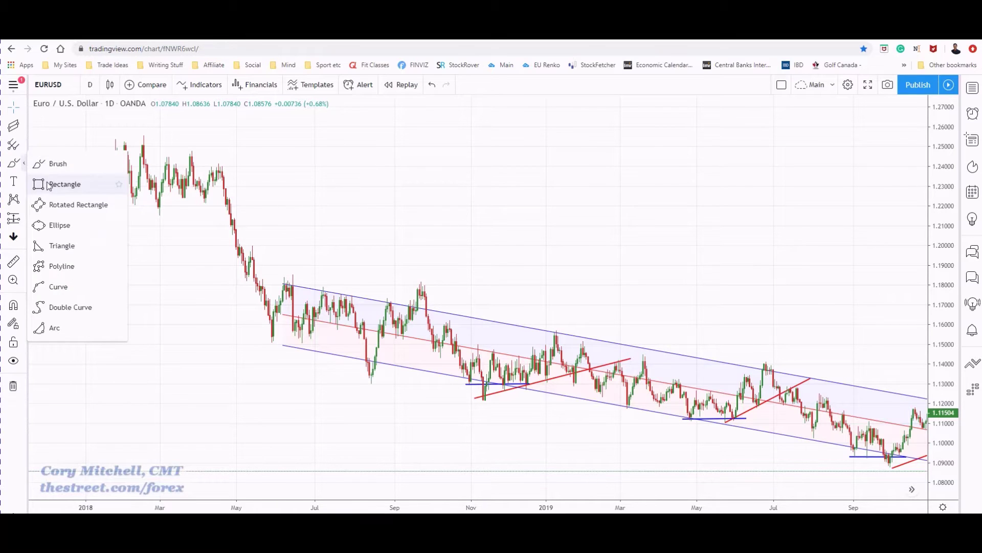
pyautogui.click(50, 185)
pyautogui.moveTo(414, 279); pyautogui.dragTo(425, 300)
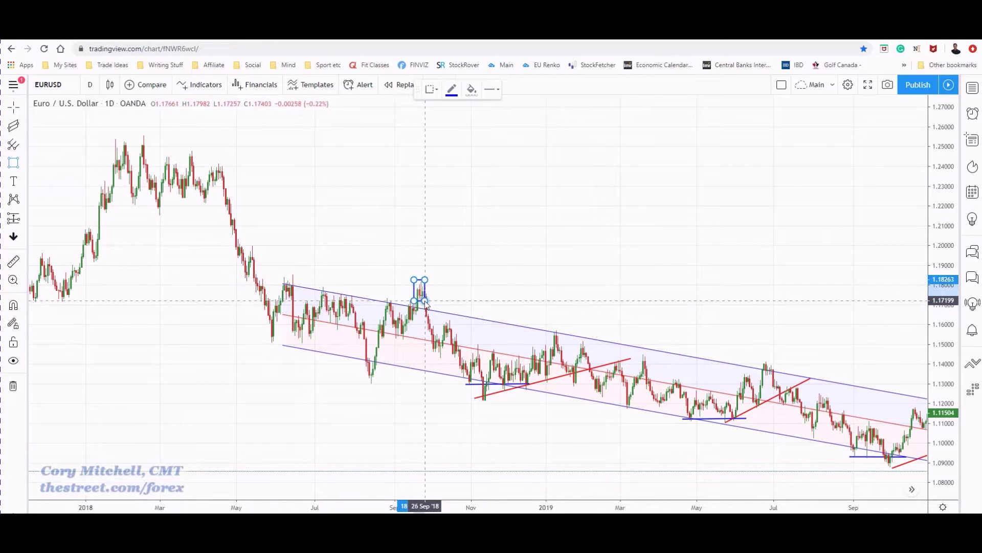
pyautogui.click(498, 296)
# Step: Stretch the short, steep early-2020 regression channel by moving its end anchor back to 10 Sep '18
pyautogui.moveTo(891, 358); pyautogui.dragTo(649, 318)
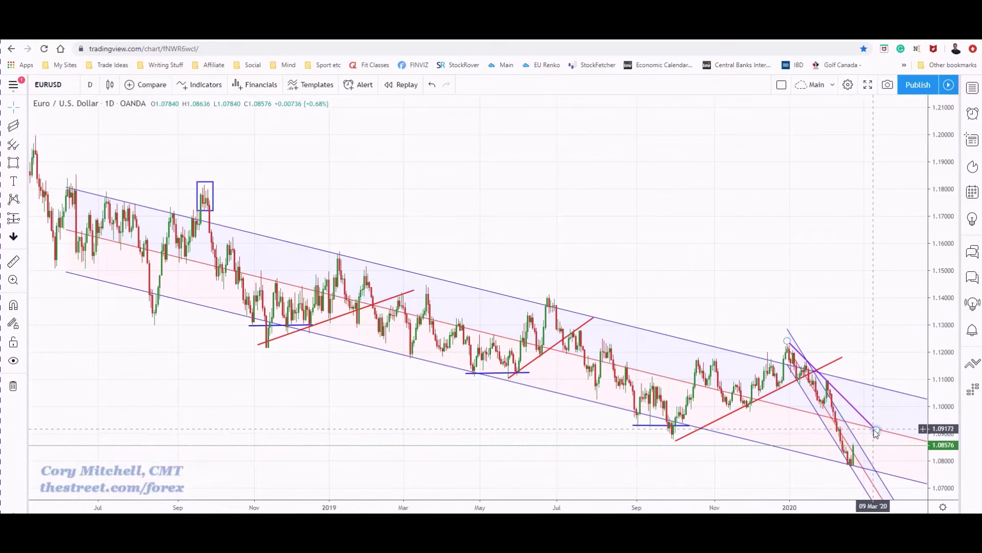
pyautogui.moveTo(876, 432)
pyautogui.mouseDown()
pyautogui.moveTo(799, 353)
pyautogui.moveTo(294, 353)
pyautogui.moveTo(889, 407)
pyautogui.moveTo(871, 421)
pyautogui.moveTo(883, 430)
pyautogui.mouseUp()
pyautogui.moveTo(883, 476)
pyautogui.mouseDown()
pyautogui.moveTo(709, 453)
pyautogui.moveTo(61, 233)
pyautogui.moveTo(41, 239)
pyautogui.mouseUp()
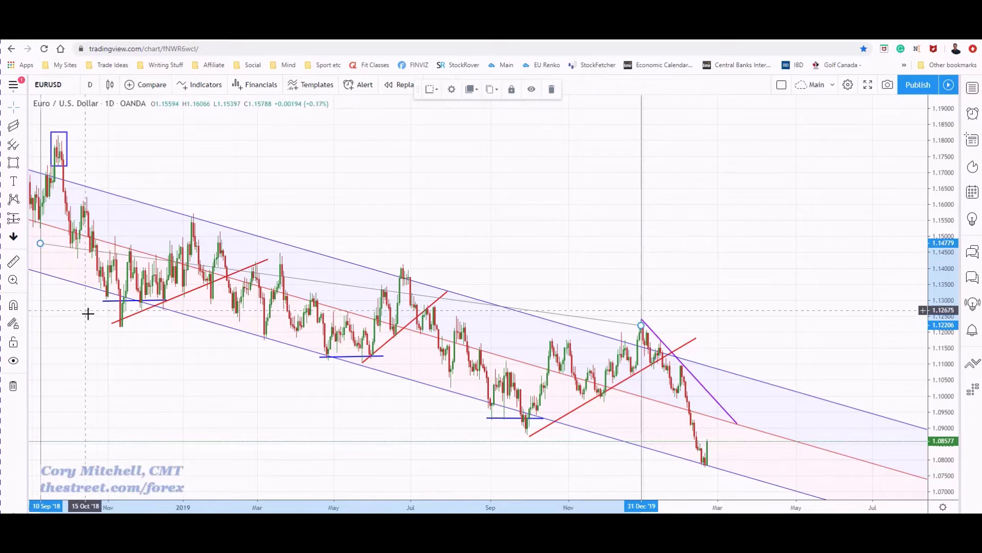
# Step: Delete both the long regression channel and the overlapping one starting in September 2018
pyautogui.moveTo(95, 339); pyautogui.dragTo(346, 328)
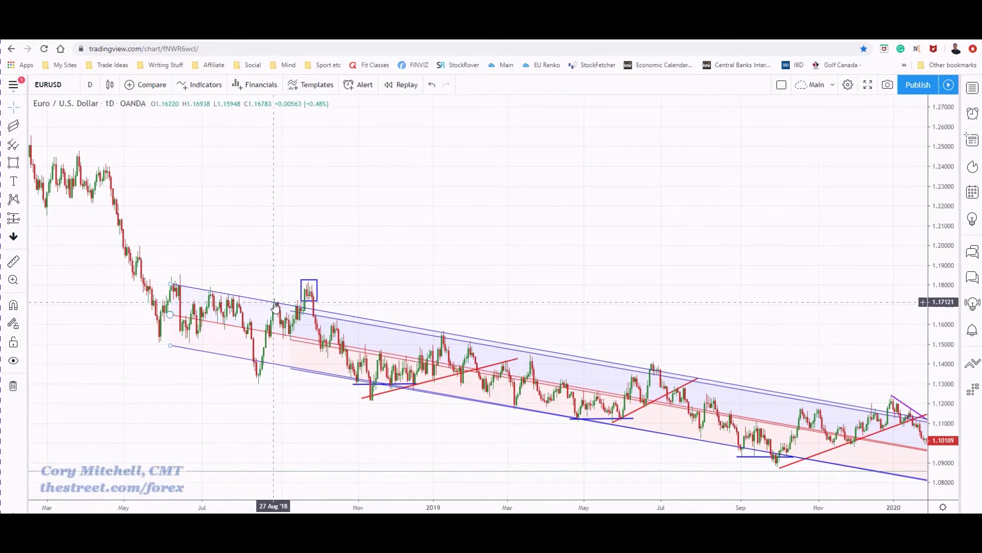
pyautogui.press('Delete')
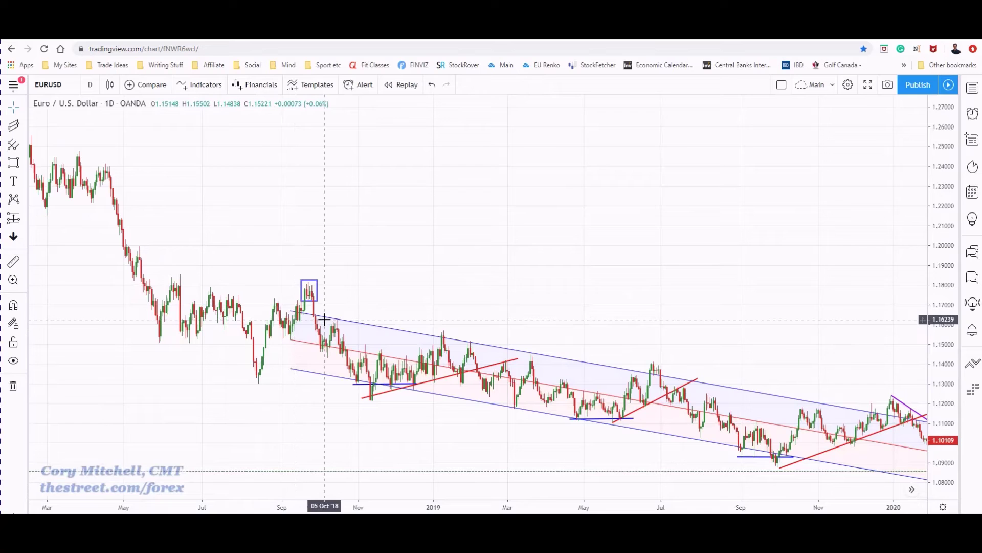
pyautogui.press('Delete')
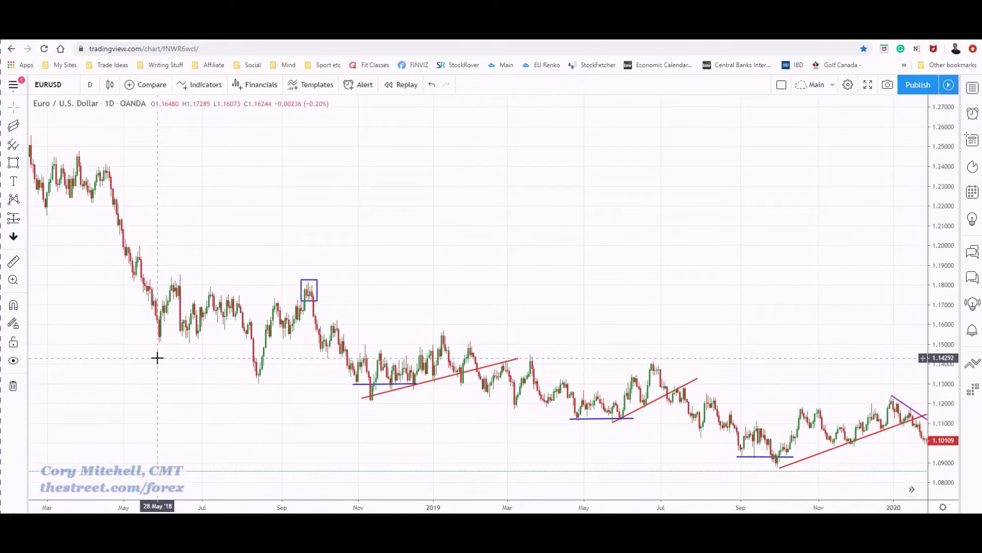
# Step: Draw a new Regression Trend channel from 01 Jun '18 to about 18 Sep '18
pyautogui.click(13, 125)
pyautogui.click(164, 360)
pyautogui.click(302, 377)
pyautogui.click(329, 421)
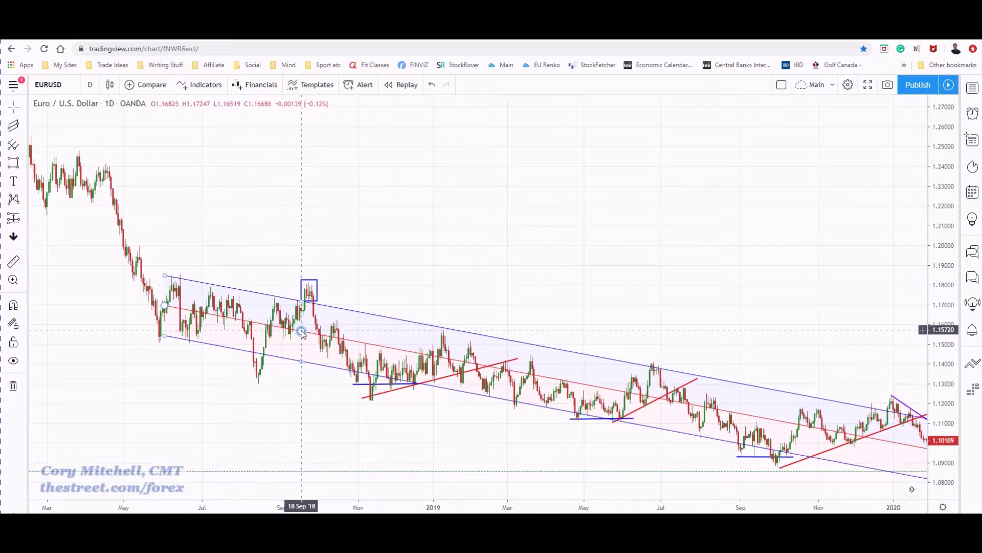
# Step: Extend the new regression channel's end anchor past the September 2018 peak to mid-January 2019
pyautogui.moveTo(303, 332); pyautogui.dragTo(303, 309)
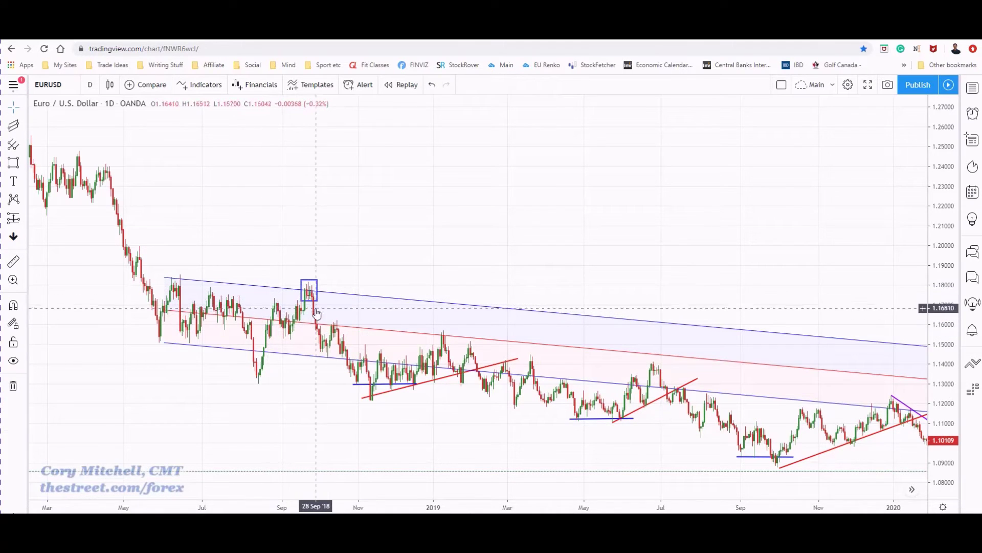
pyautogui.click(302, 301)
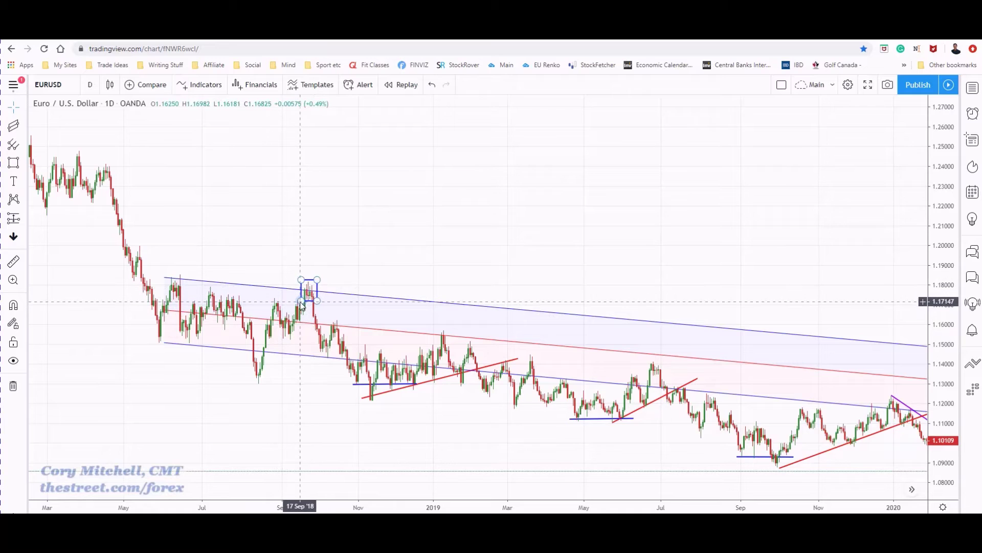
pyautogui.click(309, 319)
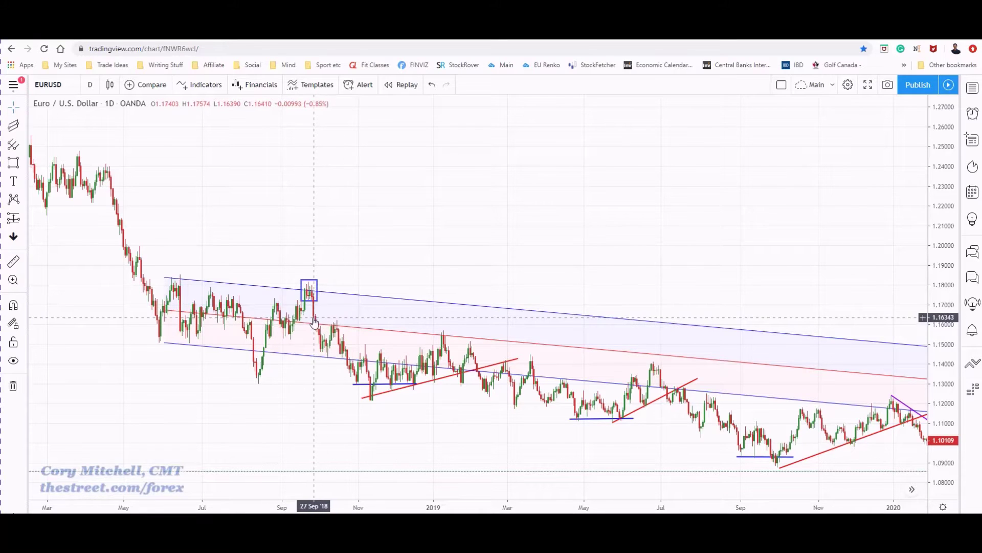
pyautogui.moveTo(312, 324); pyautogui.dragTo(445, 363)
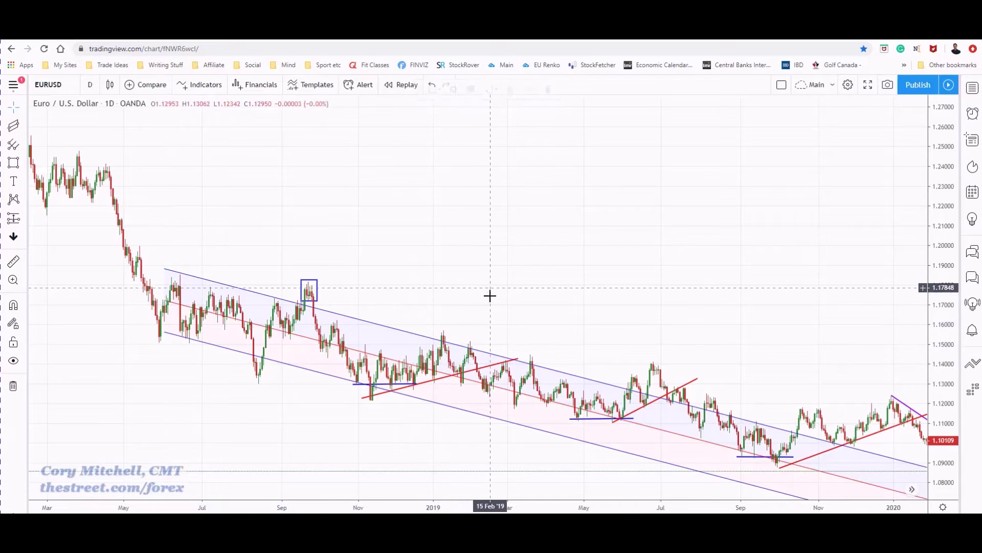
pyautogui.click(448, 375)
pyautogui.rightClick(449, 375)
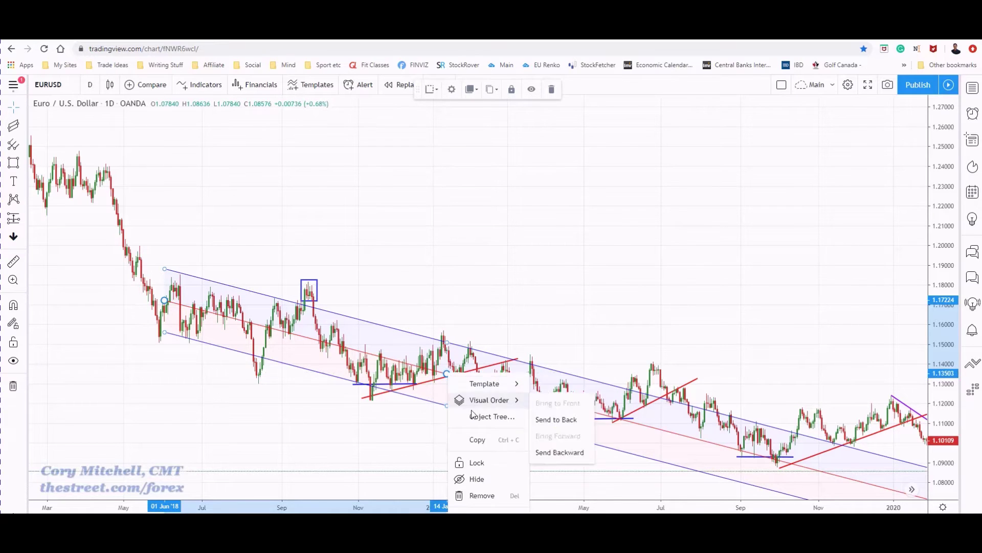
pyautogui.click(500, 298)
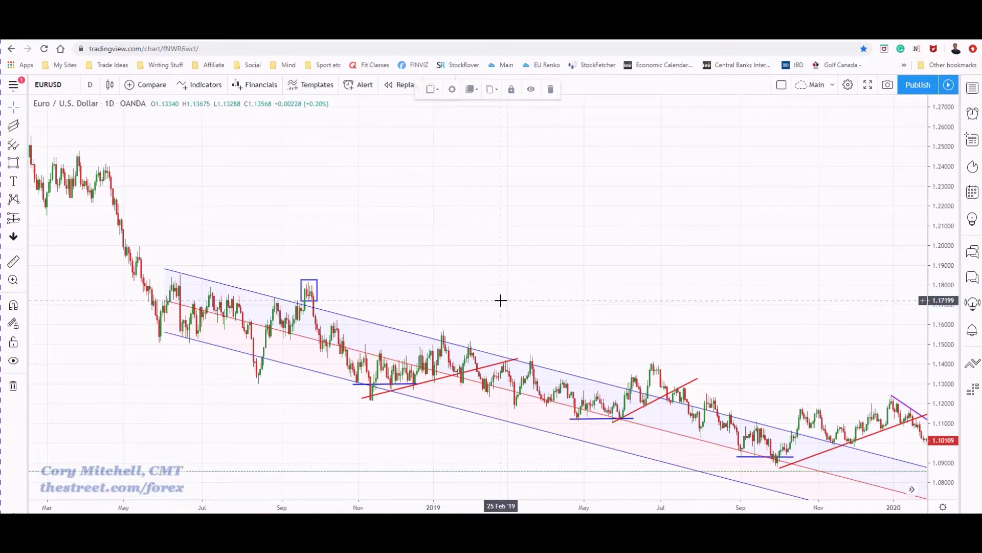
# Step: Turn off Extend Lines for the regression channel that starts on 01 Jun '18
pyautogui.doubleClick(421, 339)
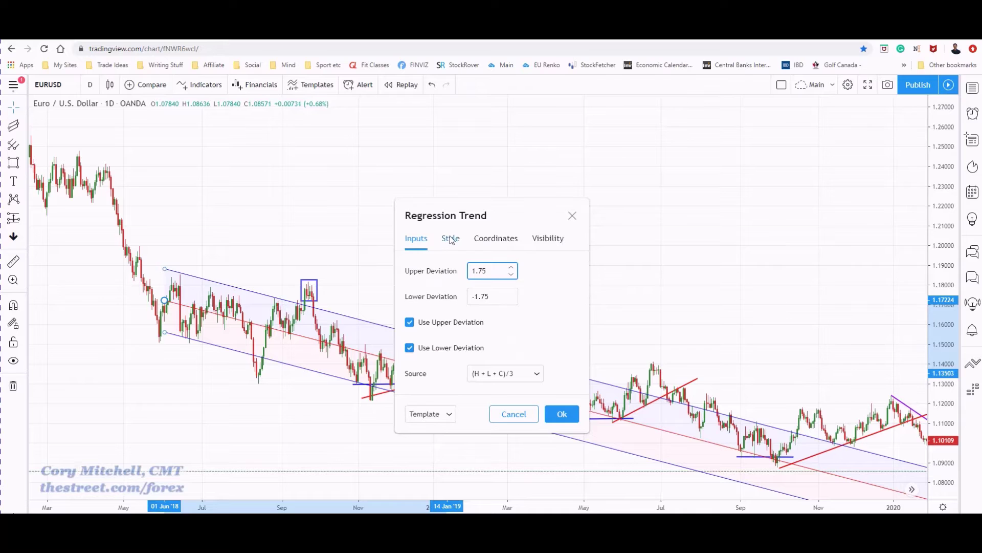
pyautogui.click(544, 240)
pyautogui.click(504, 244)
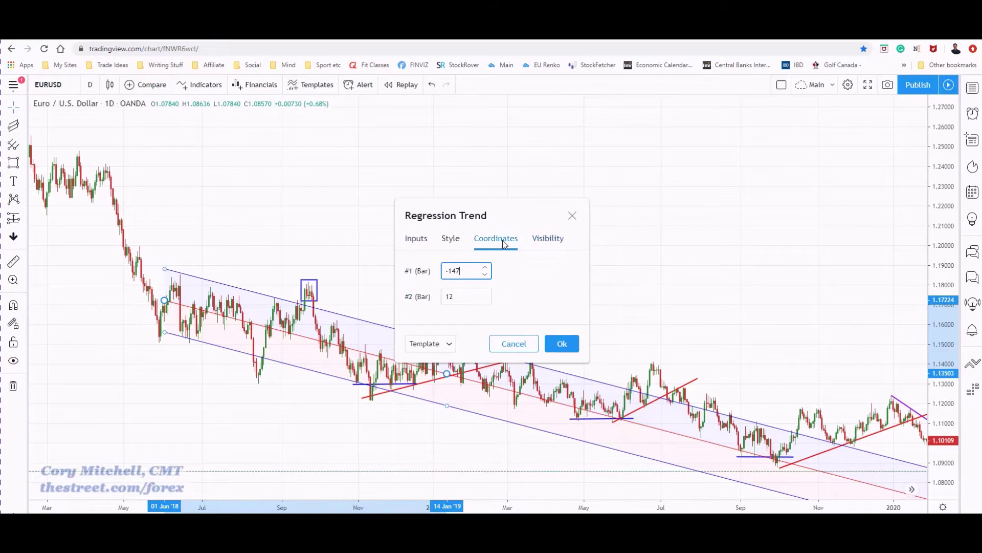
pyautogui.click(448, 241)
pyautogui.click(409, 348)
pyautogui.click(561, 414)
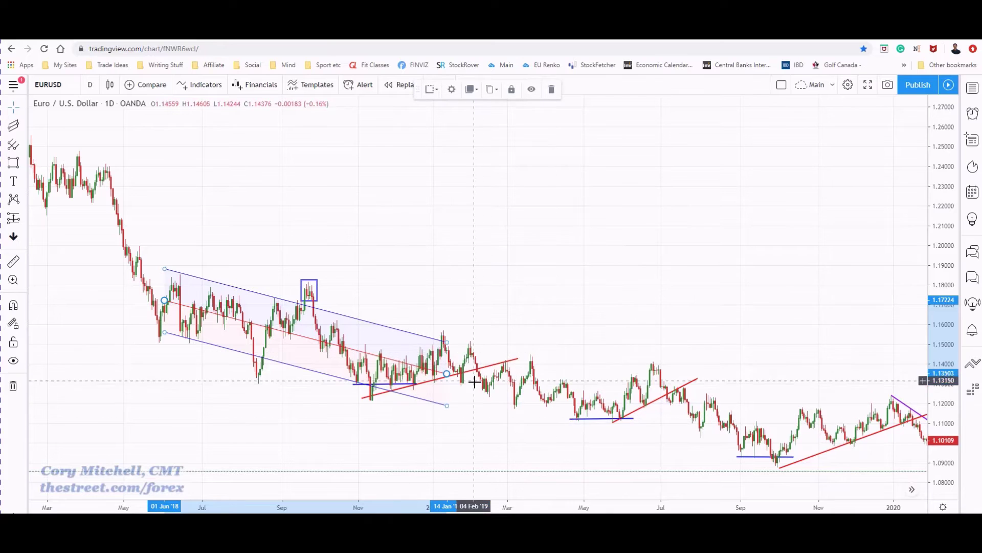
# Step: Shorten the regression channel to end just before the September 2018 peak, and extend its end anchor to about mid-October 2018
pyautogui.moveTo(447, 374); pyautogui.dragTo(302, 351)
pyautogui.click(424, 319)
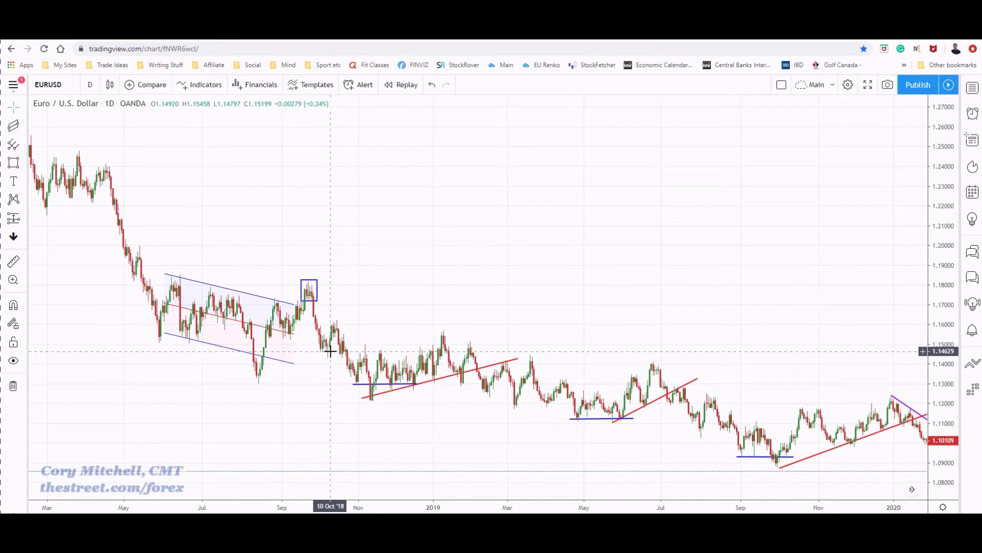
pyautogui.moveTo(294, 336); pyautogui.dragTo(340, 332)
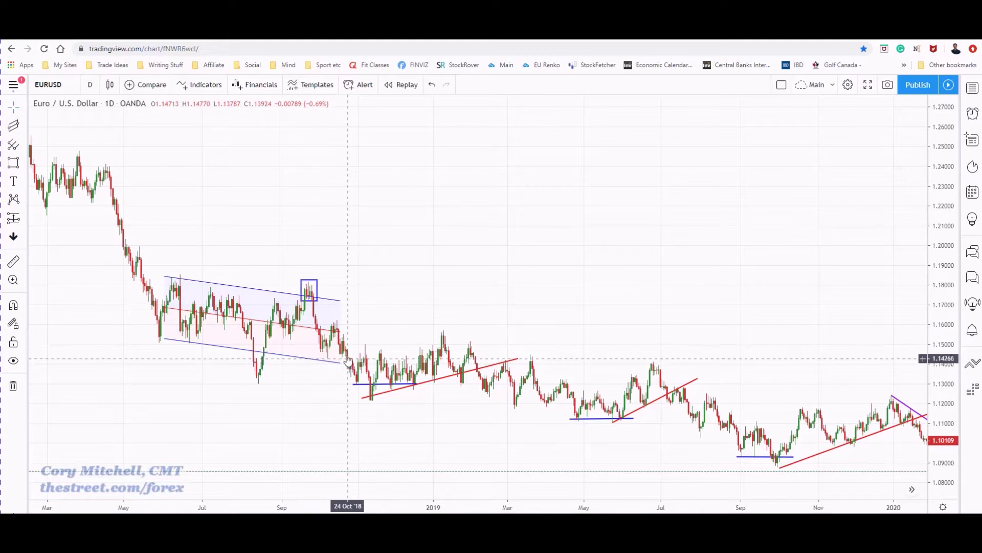
# Step: Extend the regression channel's end anchor across the whole downtrend to 21 Feb '20
pyautogui.moveTo(165, 308); pyautogui.dragTo(910, 405)
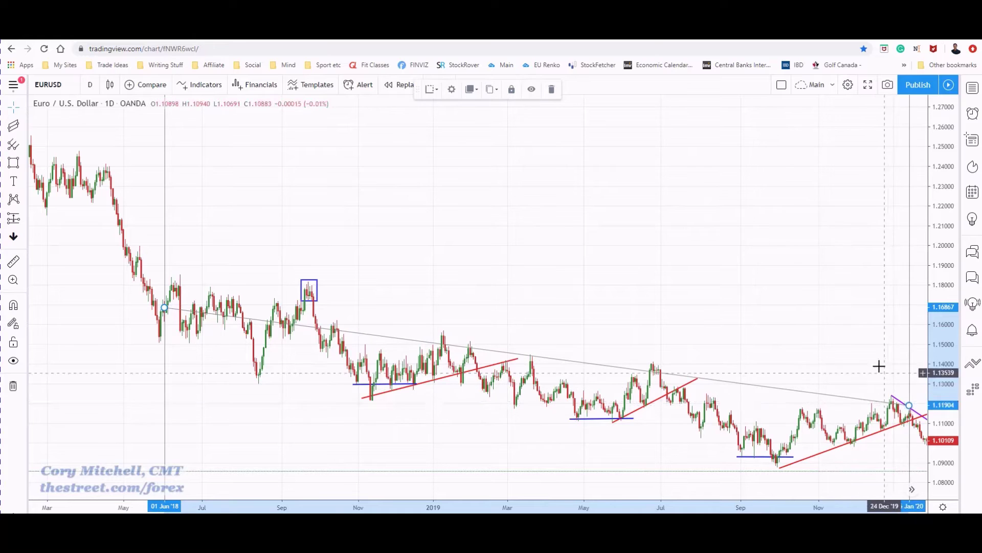
pyautogui.hotkey('ctrl', 'z')
pyautogui.moveTo(849, 339); pyautogui.dragTo(649, 299)
pyautogui.moveTo(713, 402)
pyautogui.mouseDown()
pyautogui.moveTo(771, 414)
pyautogui.moveTo(762, 415)
pyautogui.mouseUp()
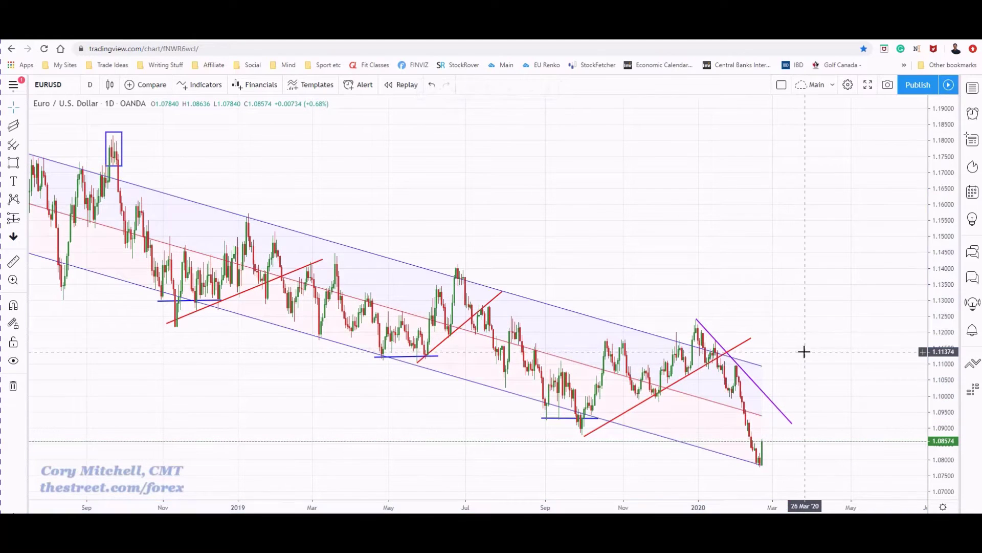
# Step: Turn on Extend Lines for the long regression channel
pyautogui.click(706, 403)
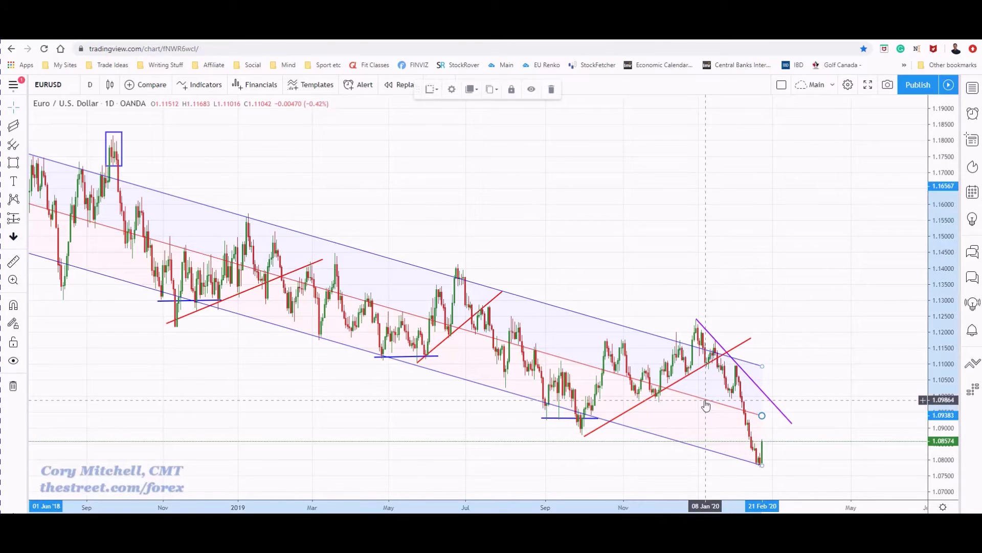
pyautogui.rightClick(706, 404)
pyautogui.moveTo(740, 410)
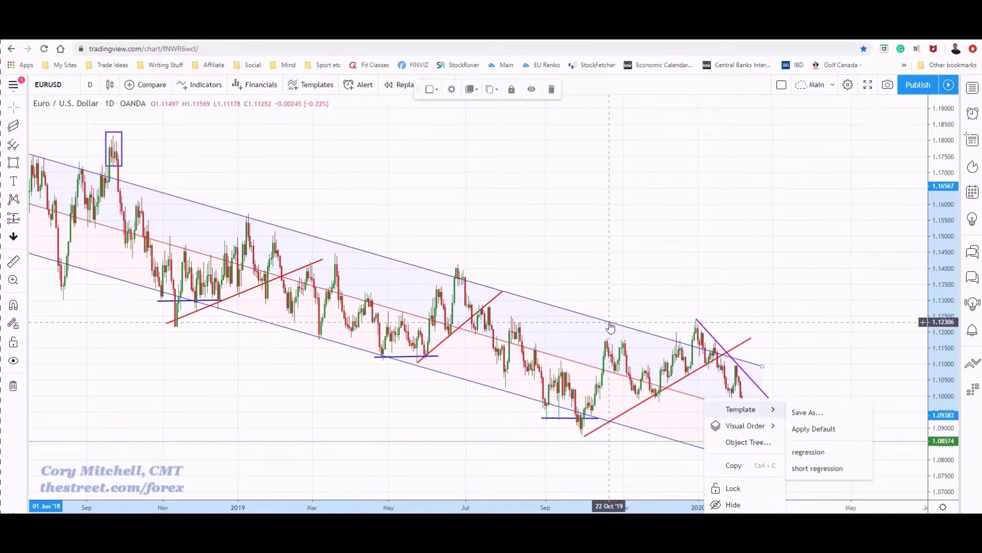
pyautogui.doubleClick(611, 328)
pyautogui.click(410, 348)
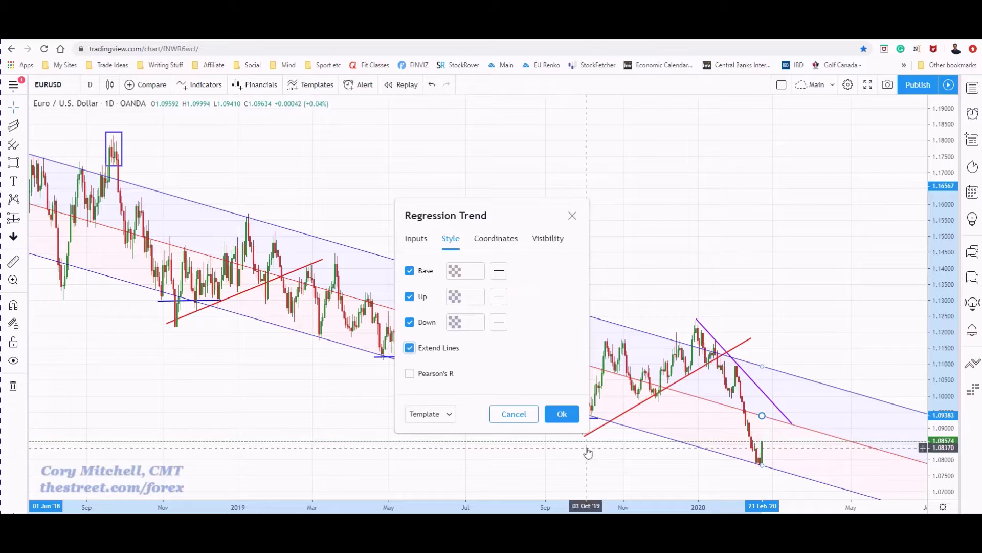
pyautogui.click(576, 413)
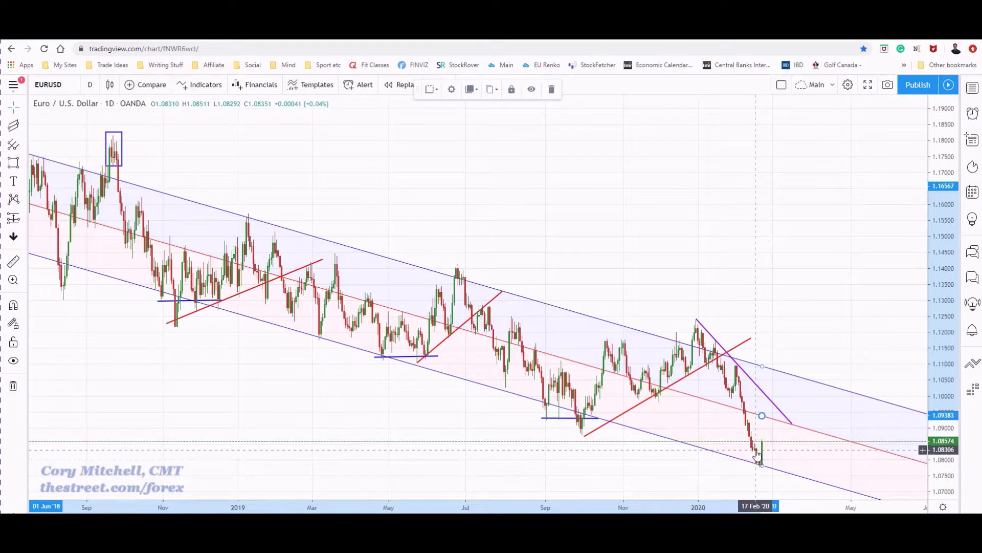
# Step: Draw a second Regression Trend channel over the early-2020 decline, from 02 Jan '20 to 21 Feb '20
pyautogui.click(14, 126)
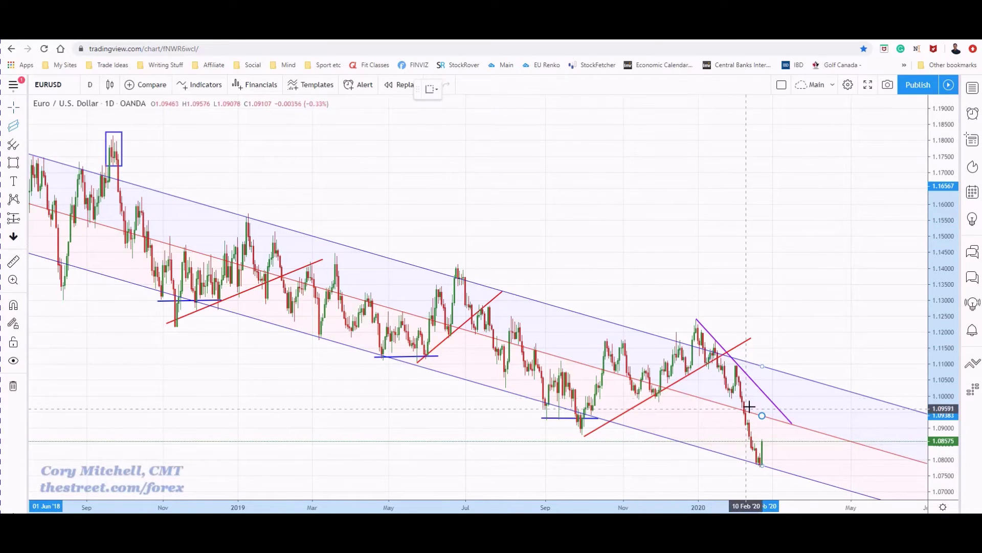
pyautogui.click(699, 347)
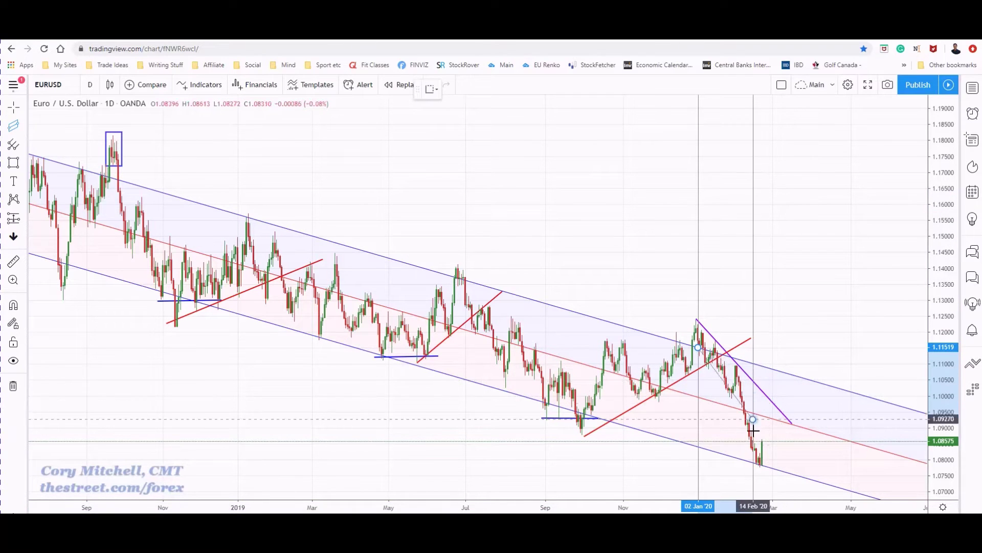
pyautogui.click(761, 470)
pyautogui.click(747, 402)
# Step: Draw a rectangle around the February 2020 lows where the two channels' lower lines meet
pyautogui.moveTo(655, 508); pyautogui.dragTo(514, 507)
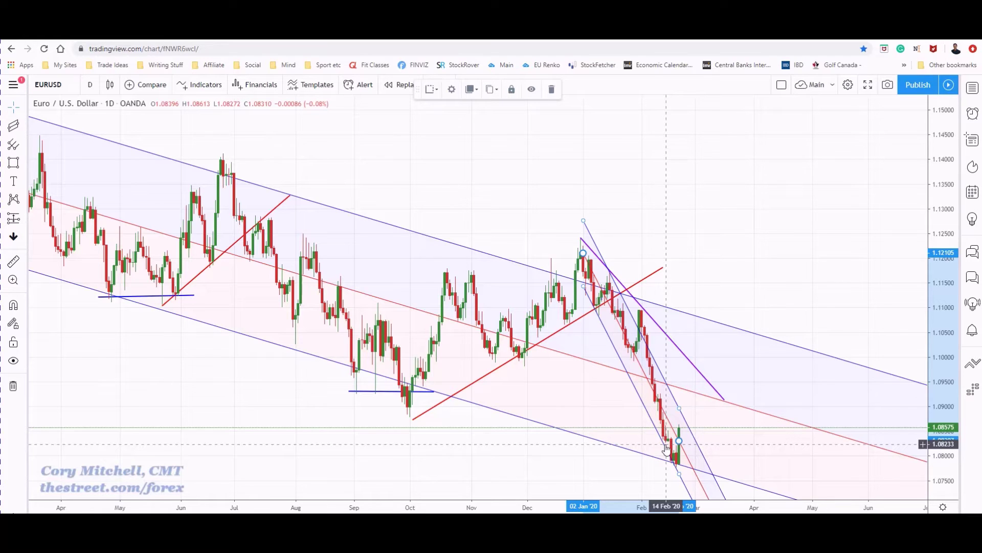
pyautogui.click(13, 162)
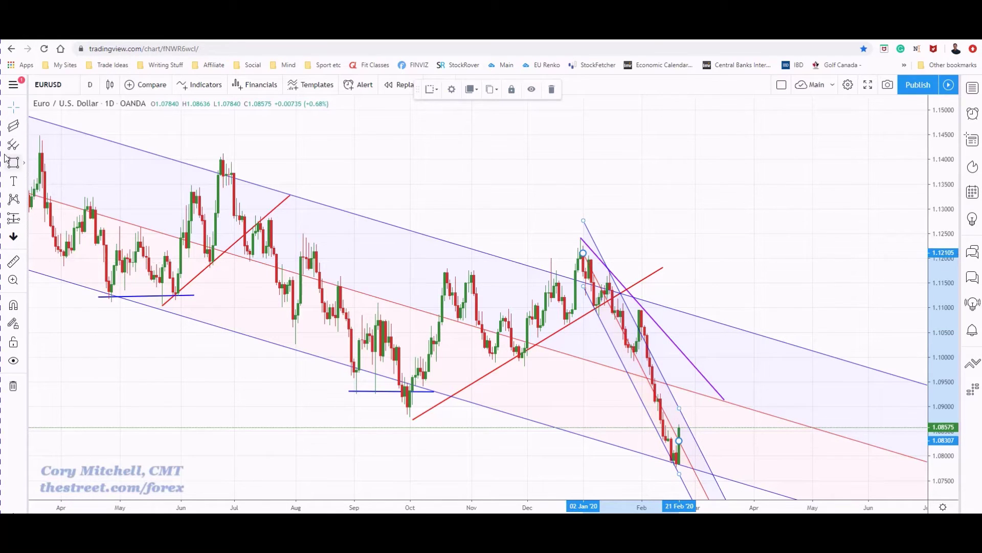
pyautogui.moveTo(661, 440); pyautogui.dragTo(693, 465)
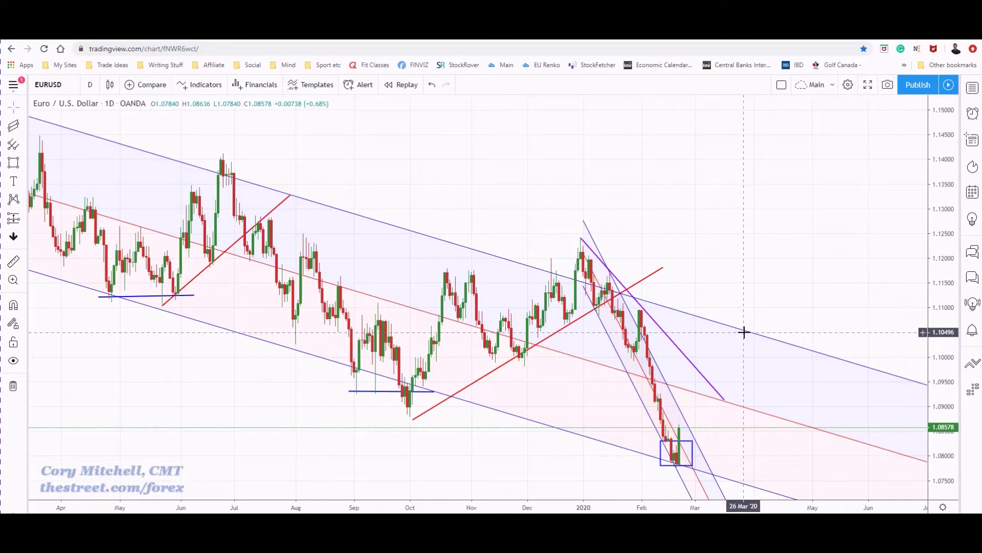
# Step: Draw a Regression Trend channel from 01 Oct '19 to 08 Jan '20, and shorten it to fit only the October 2019 rise
pyautogui.scroll(-5, 372, 379)
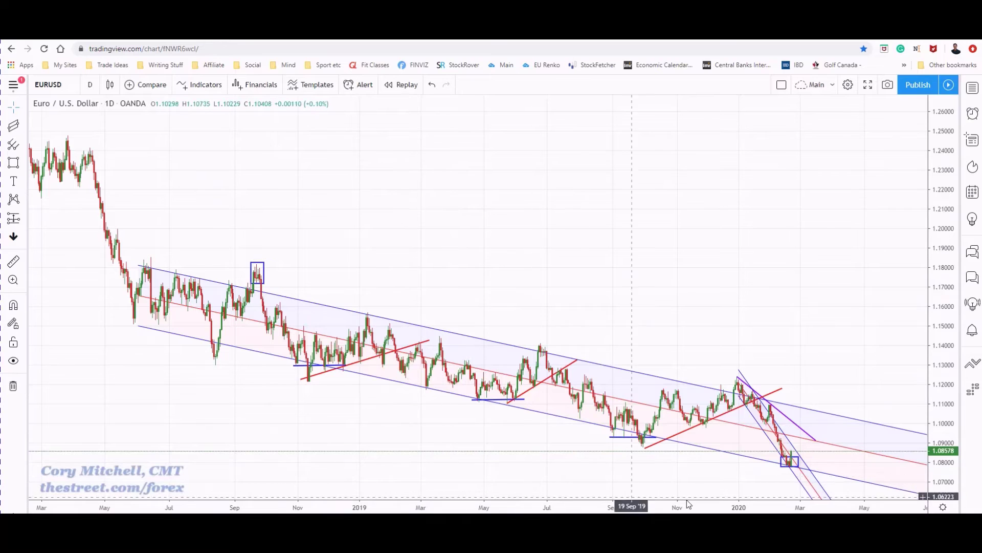
pyautogui.moveTo(767, 506); pyautogui.dragTo(703, 506)
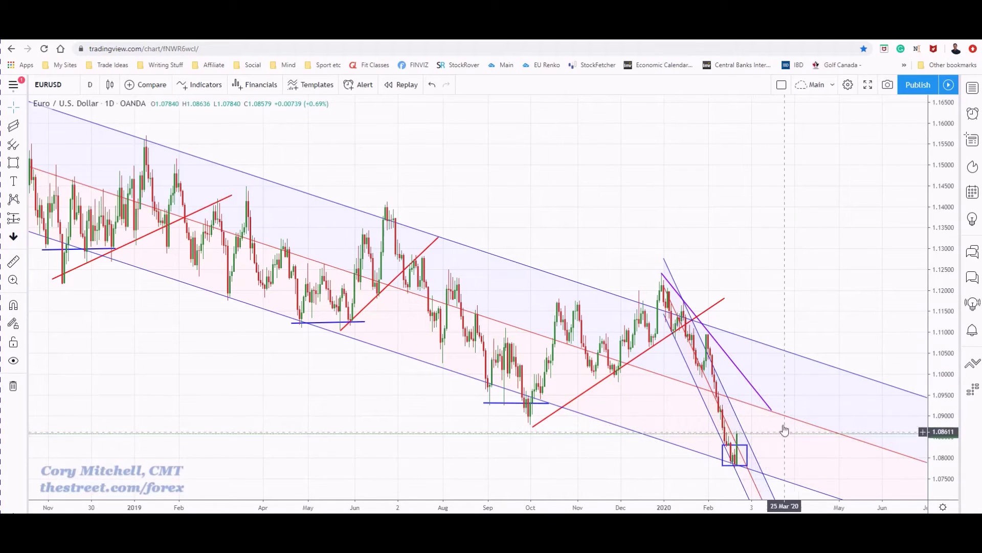
pyautogui.click(14, 129)
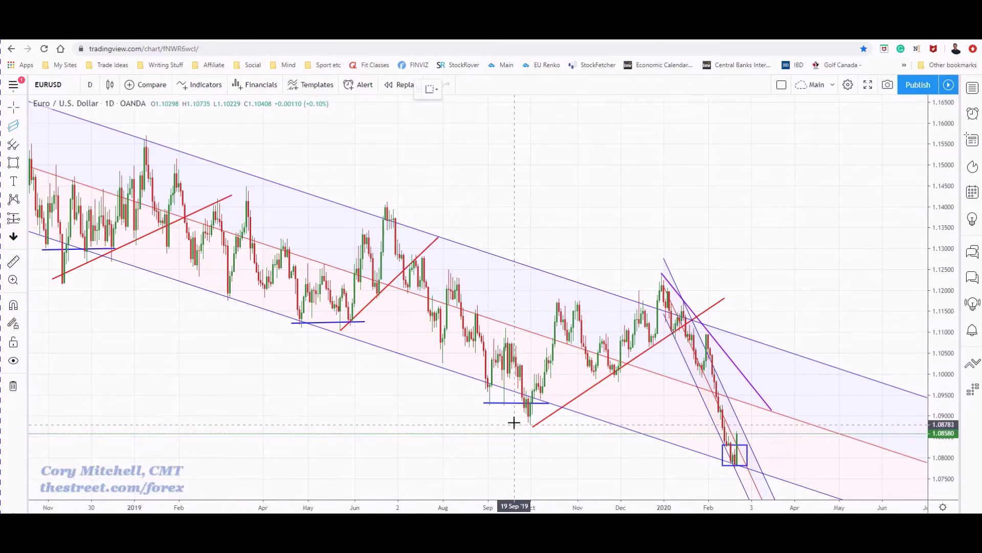
pyautogui.click(530, 418)
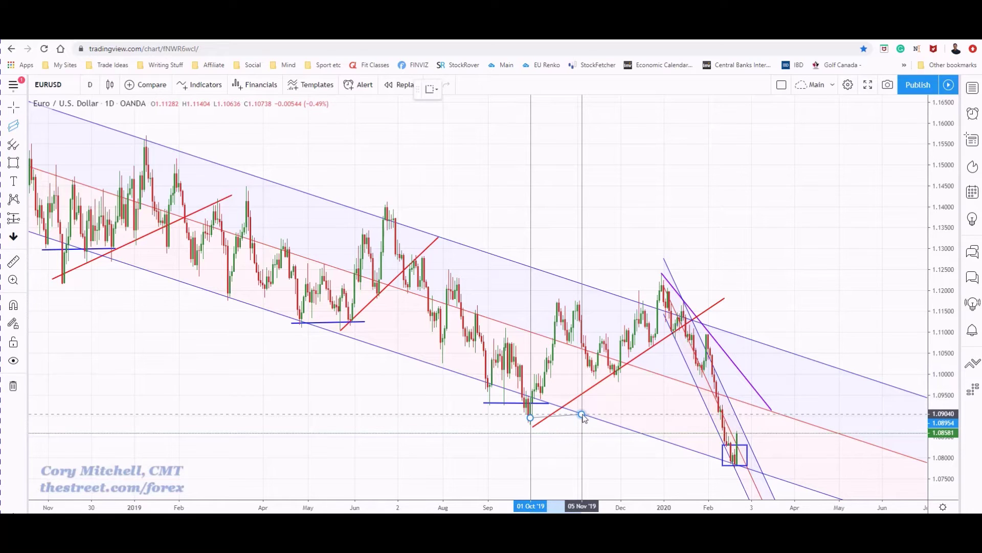
pyautogui.click(673, 390)
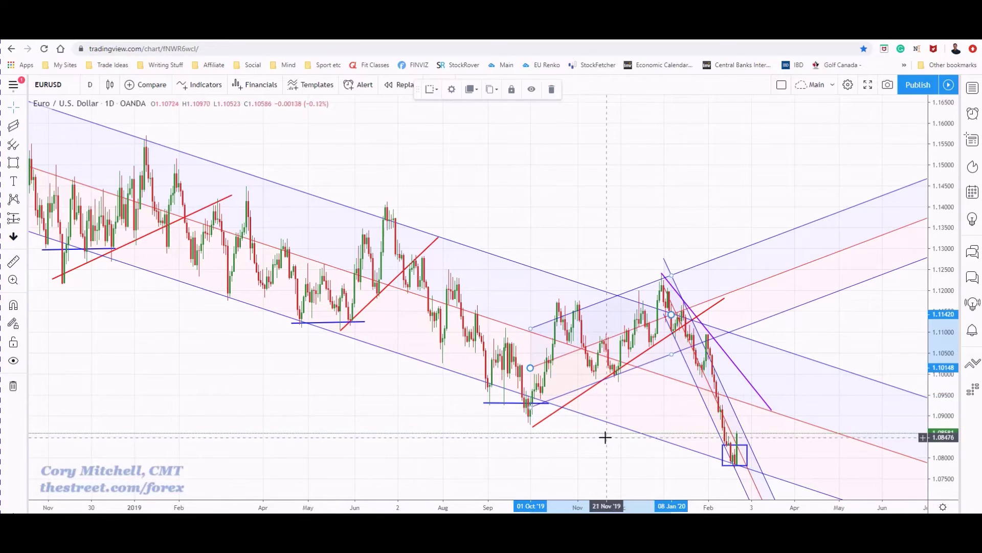
pyautogui.moveTo(674, 335); pyautogui.dragTo(580, 335)
pyautogui.click(542, 407)
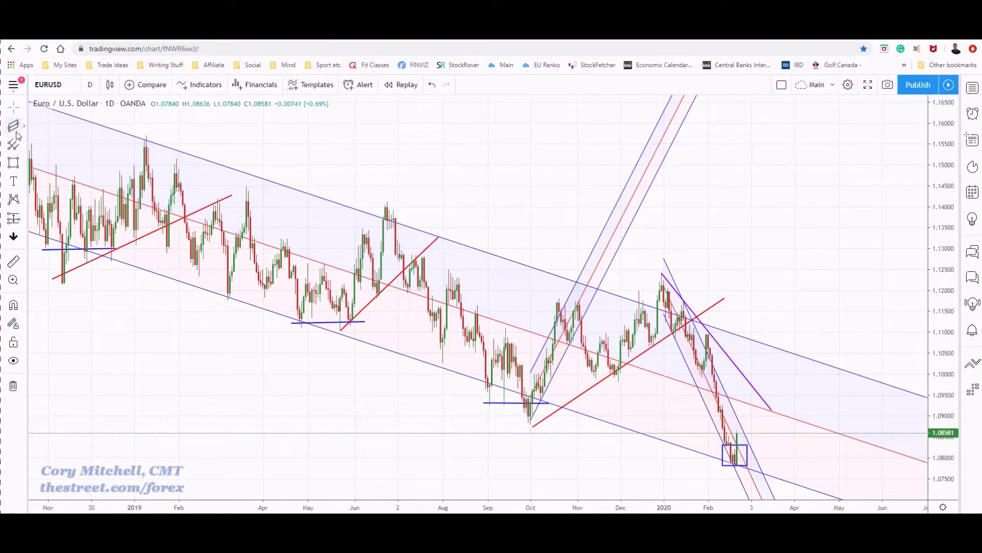
# Step: Draw another rising Regression Trend channel from 13 Nov '19 to 24 Dec '19
pyautogui.click(594, 384)
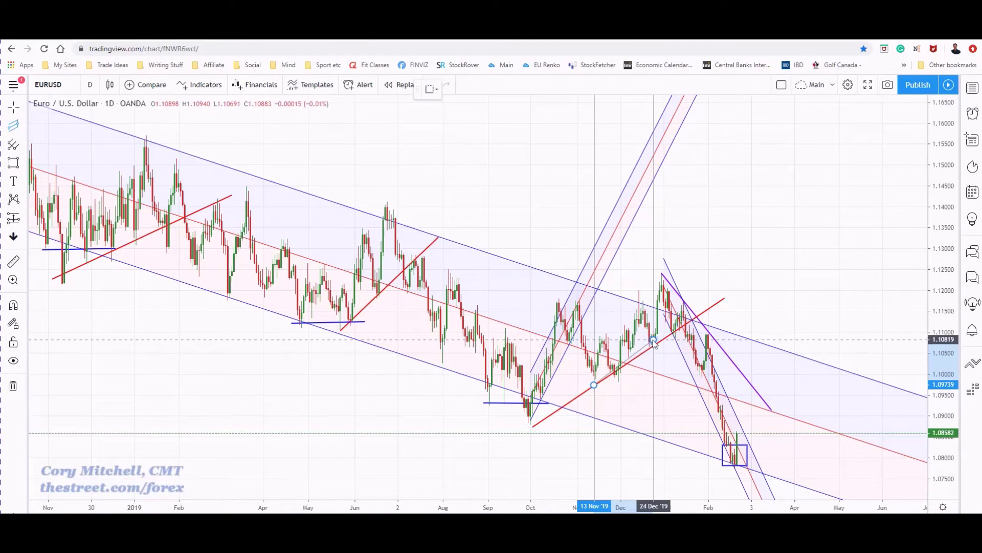
pyautogui.click(654, 340)
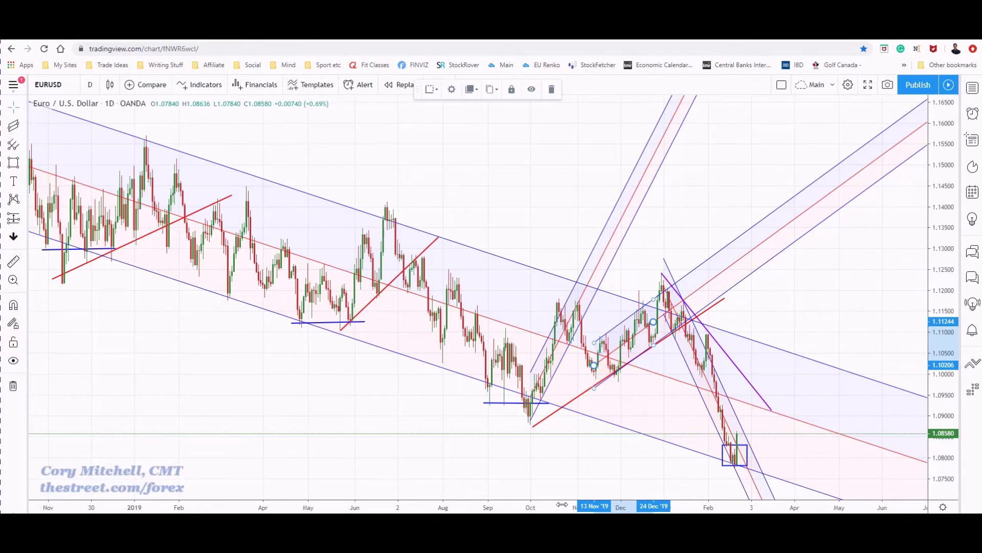
# Step: Draw a rectangle around the mid-December 2019 price swing, from 05 Dec '19 to about 24 Dec '19
pyautogui.scroll(3, 563, 505)
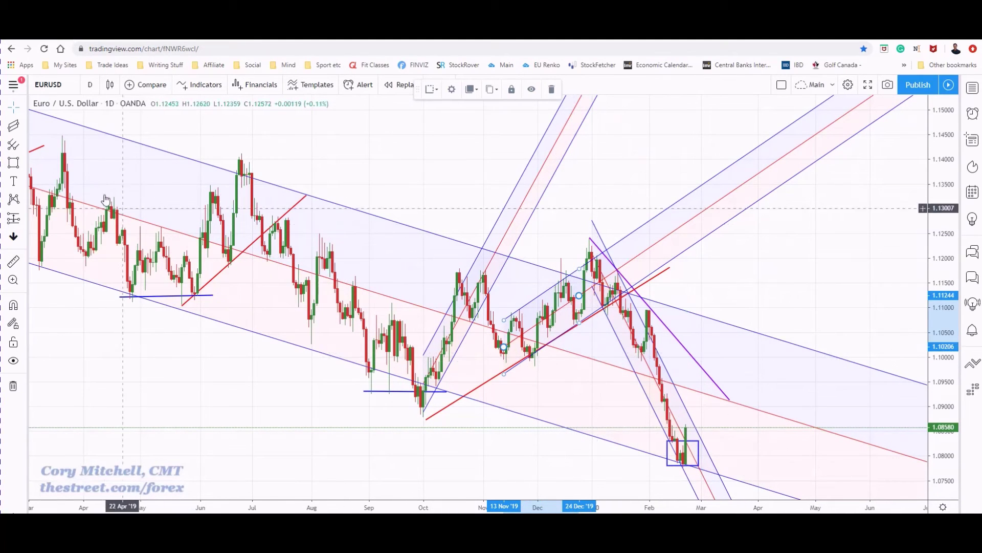
pyautogui.click(16, 165)
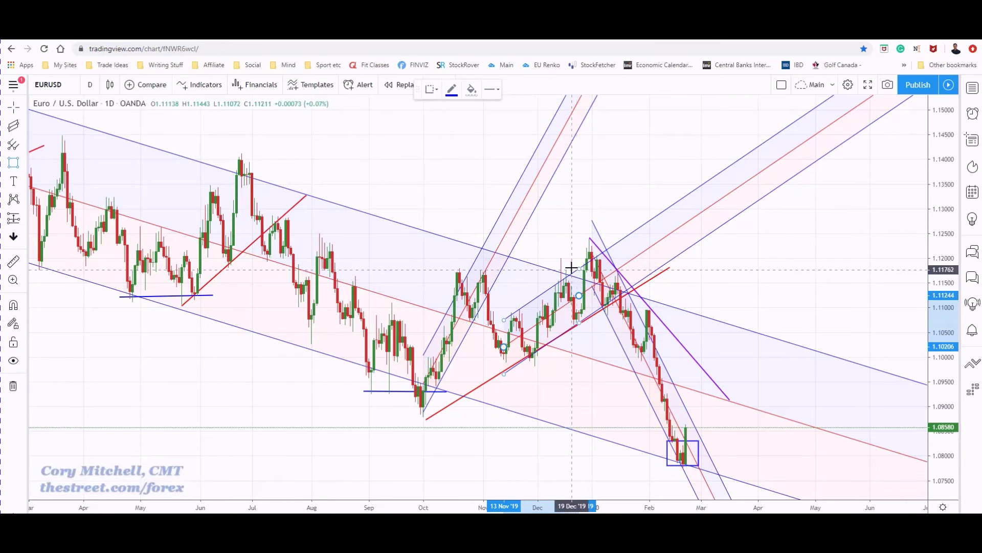
pyautogui.moveTo(545, 273); pyautogui.dragTo(579, 299)
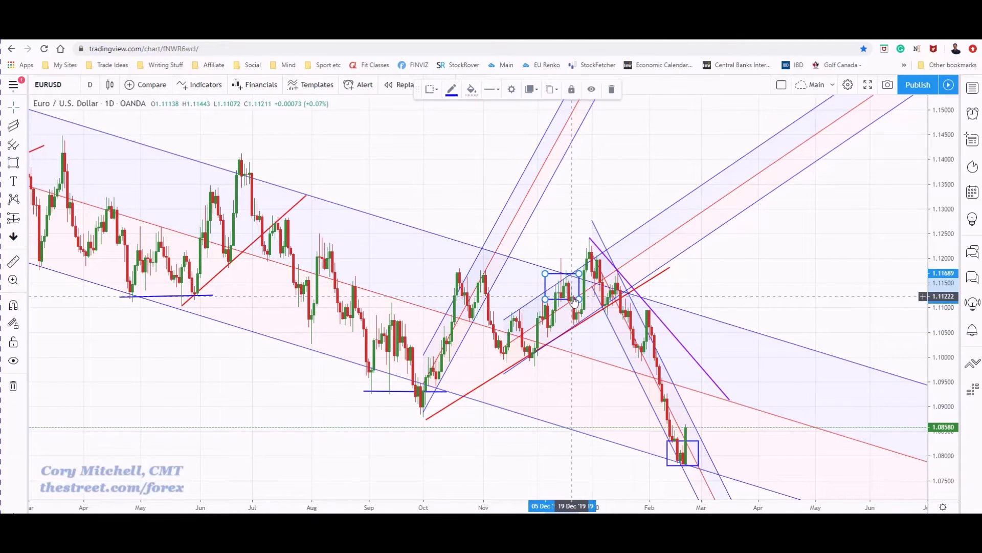
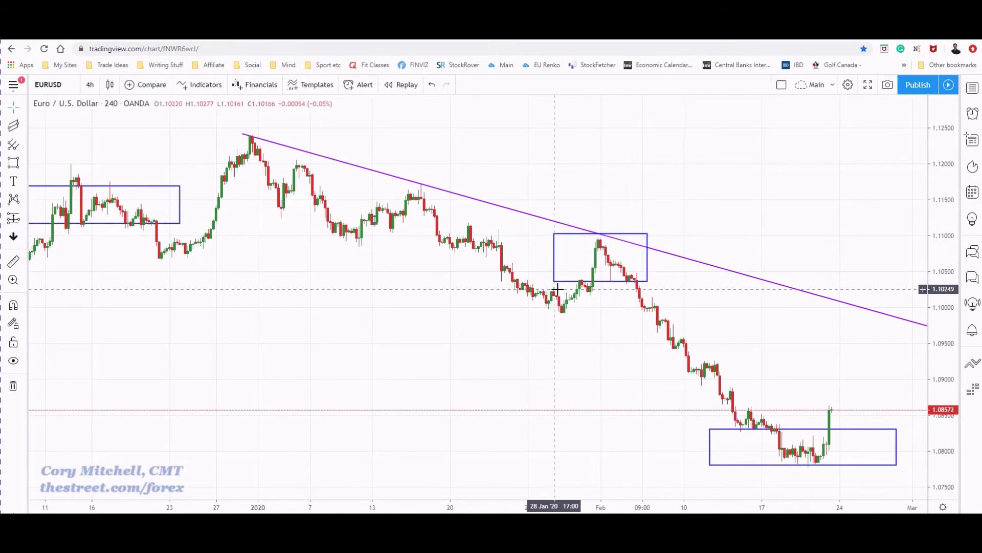
# Step: Draw a small rectangle around the price peak under the purple trendline, from about 30 Jan '20 to 03 Feb '20, between 1.11006 and 1.10799
pyautogui.click(13, 163)
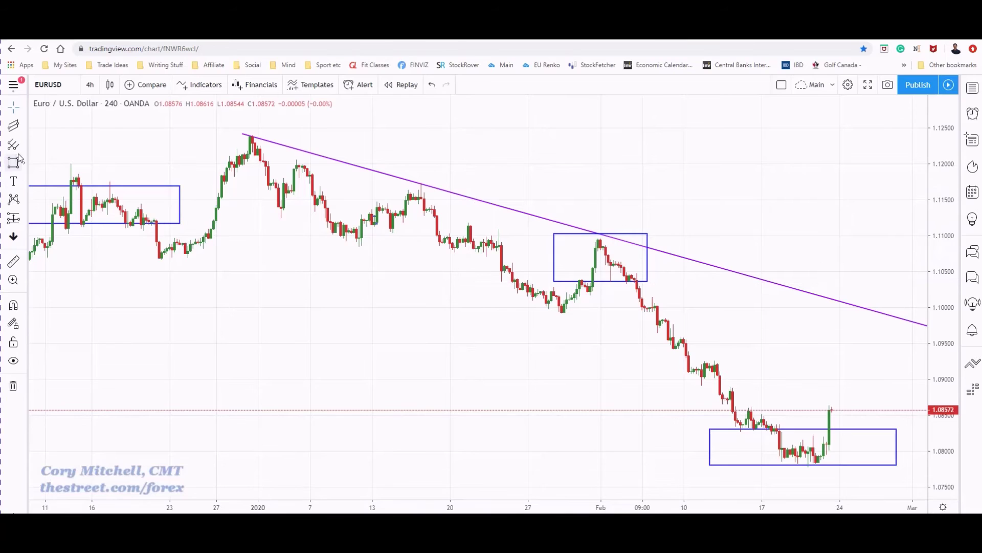
pyautogui.click(588, 236)
pyautogui.click(613, 249)
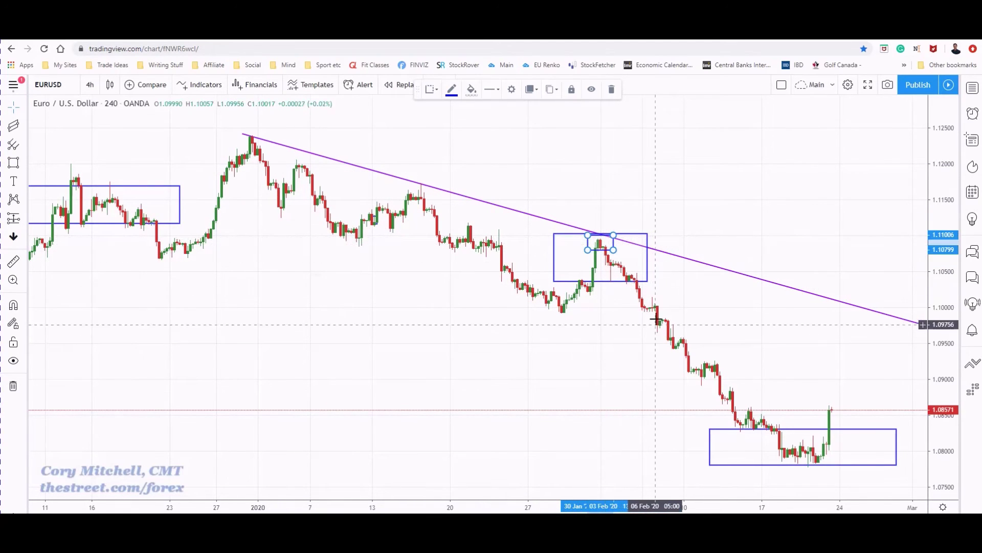
pyautogui.click(737, 253)
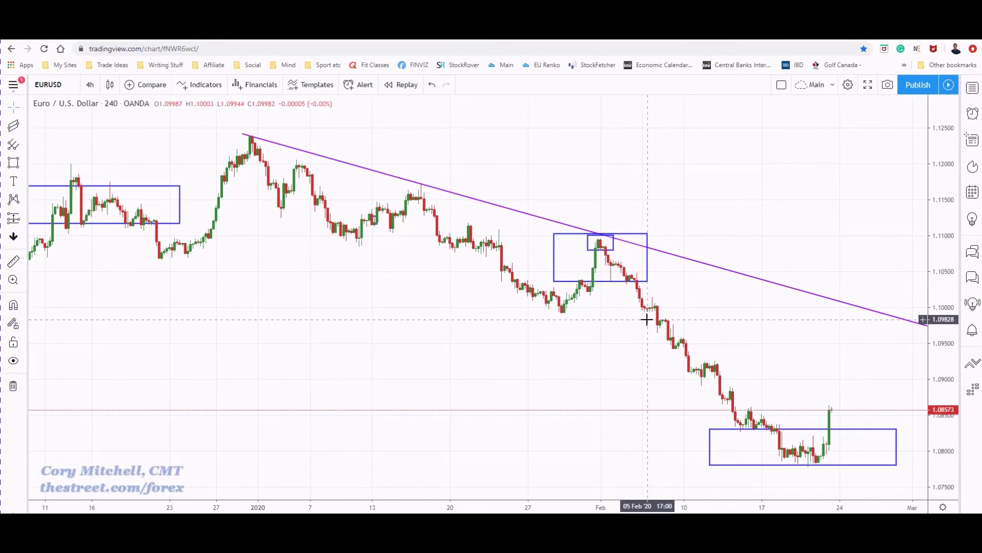
# Step: Switch the chart's timeframe to 1 day
pyautogui.click(90, 84)
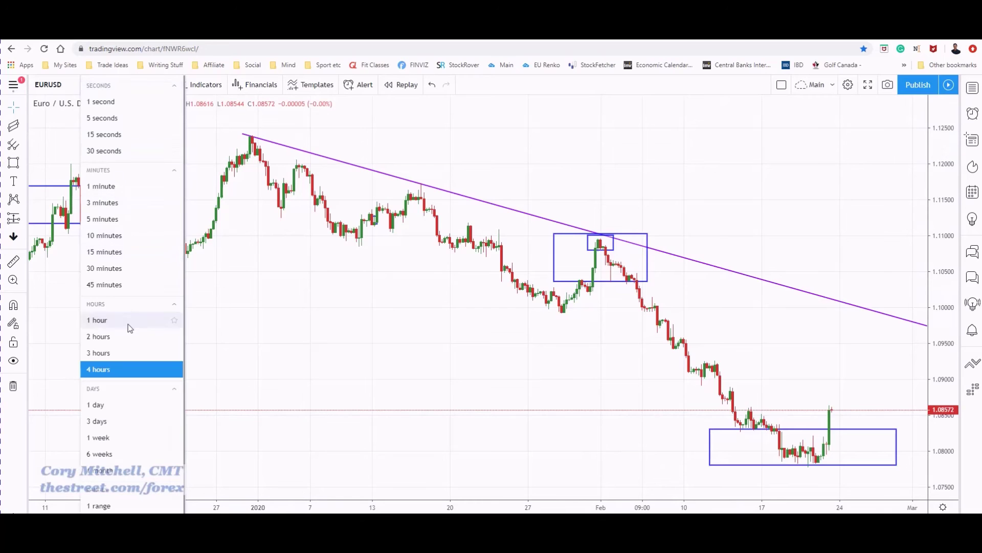
pyautogui.click(98, 404)
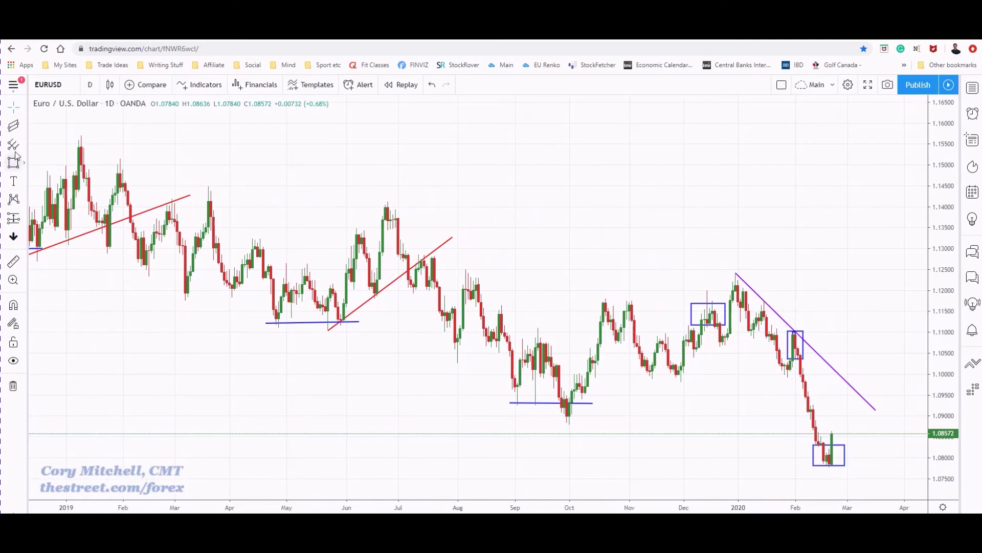
# Step: Draw a falling Regression Trend channel from 31 Dec '19 to 05 Feb '20
pyautogui.click(14, 125)
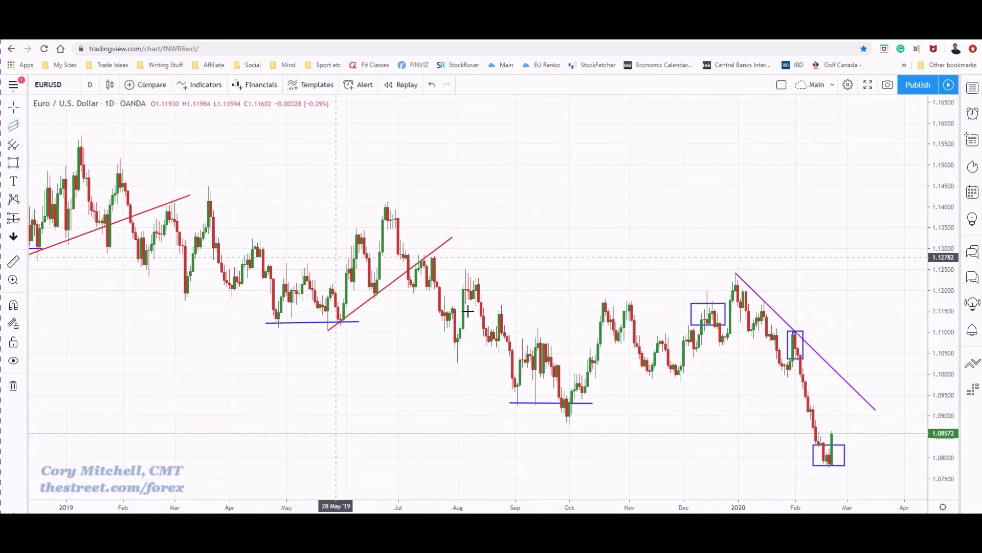
pyautogui.click(735, 314)
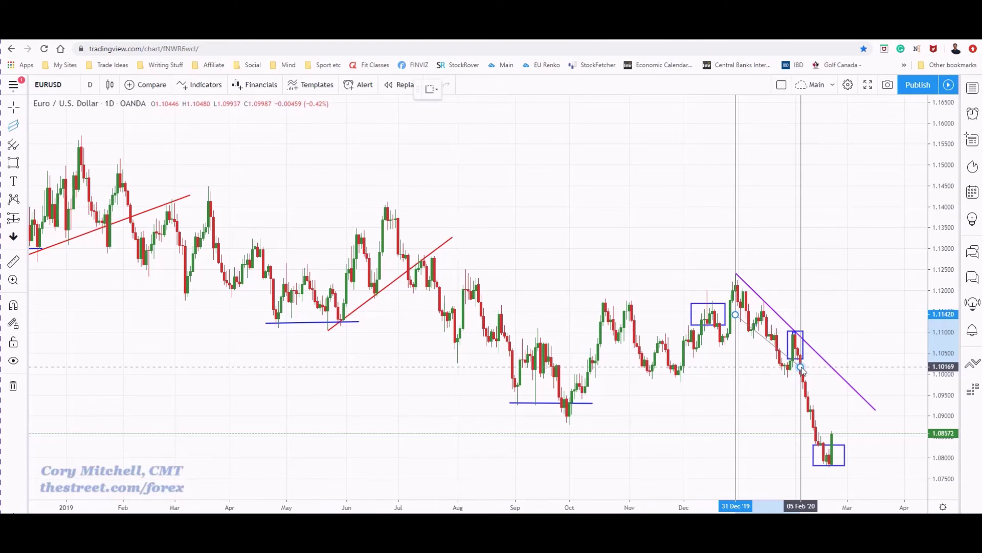
pyautogui.click(801, 366)
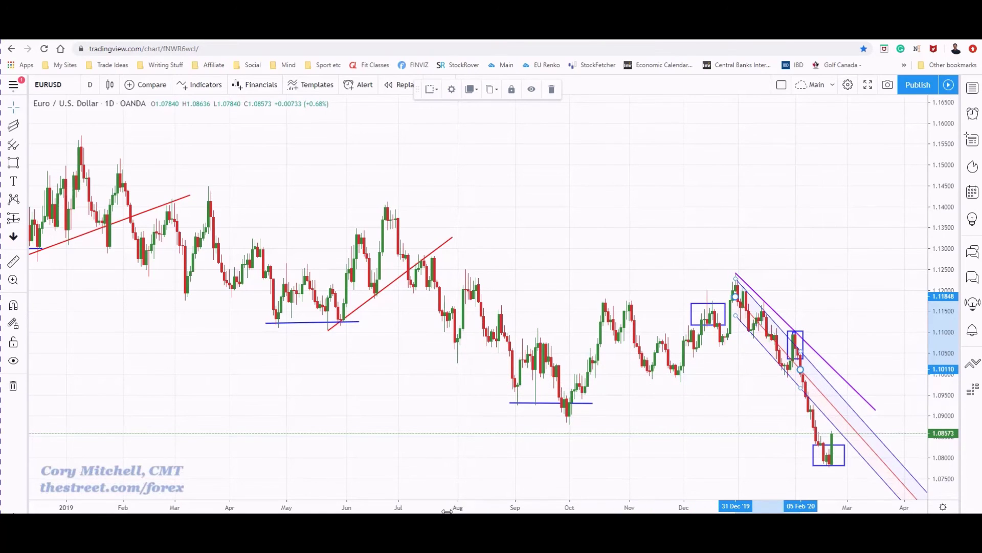
# Step: Extend the end of the falling Regression Trend channel that starts 31 Dec '19 to 17 Feb '20
pyautogui.scroll(-5, 447, 511)
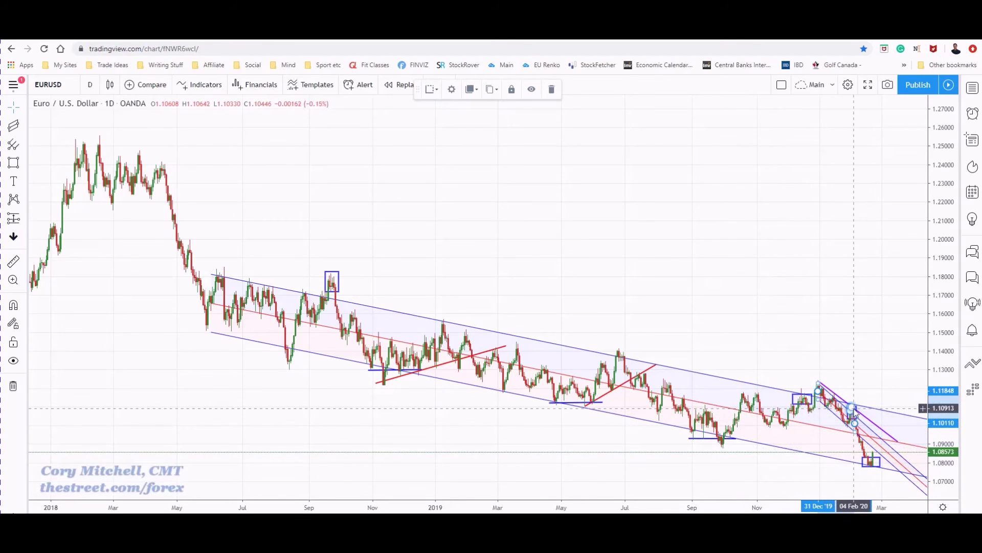
pyautogui.moveTo(848, 406)
pyautogui.mouseDown()
pyautogui.moveTo(857, 420)
pyautogui.moveTo(821, 431)
pyautogui.moveTo(764, 424)
pyautogui.moveTo(774, 456)
pyautogui.moveTo(796, 456)
pyautogui.moveTo(816, 429)
pyautogui.mouseUp()
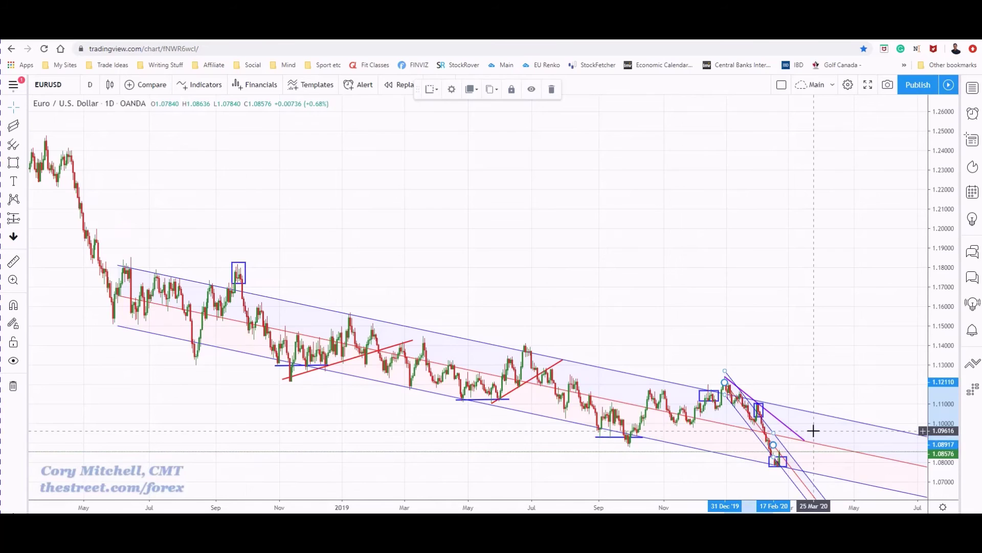
pyautogui.click(821, 367)
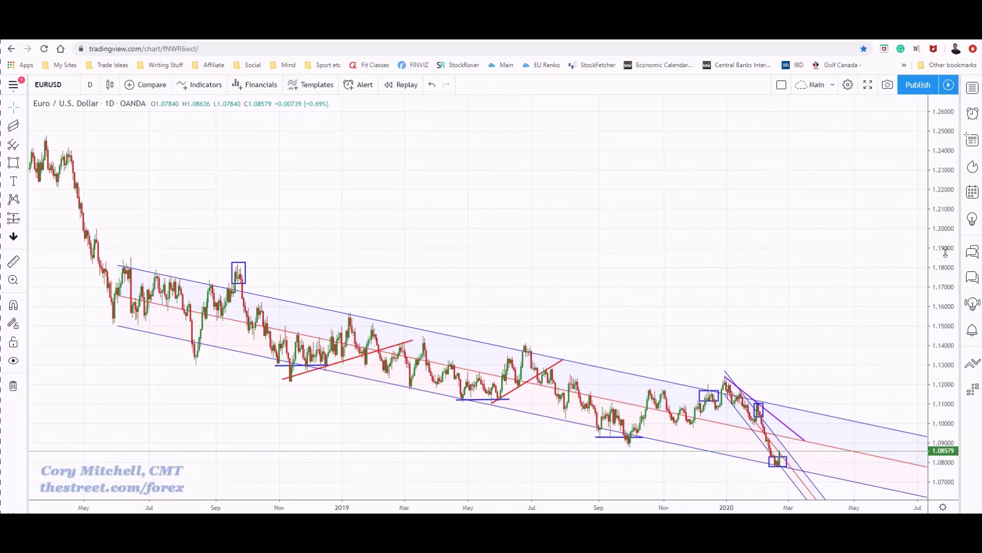
# Step: Draw a rising trend line from the 27 Sep '19 low at about 1.08869 to 24 Mar '20 at about 1.12120
pyautogui.moveTo(715, 335); pyautogui.dragTo(748, 257)
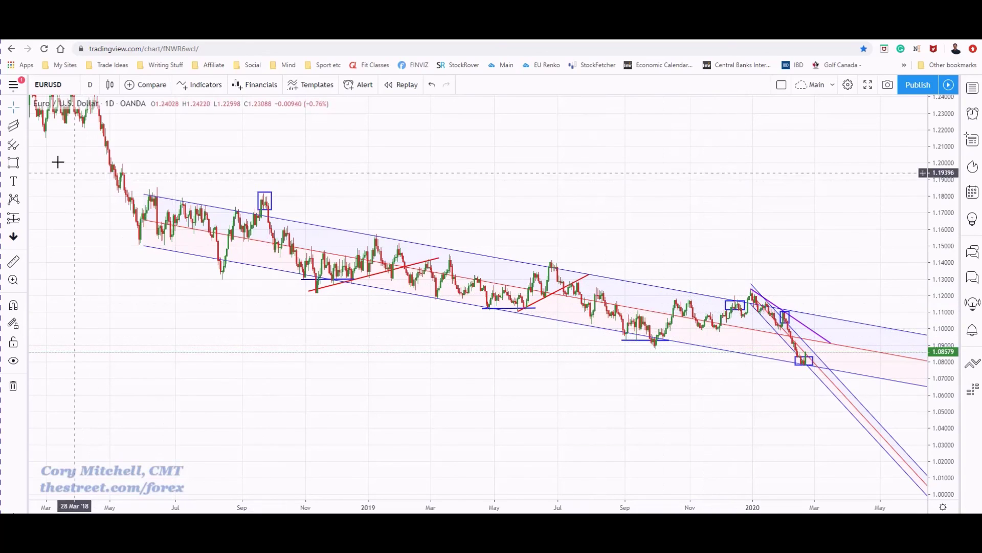
pyautogui.click(22, 127)
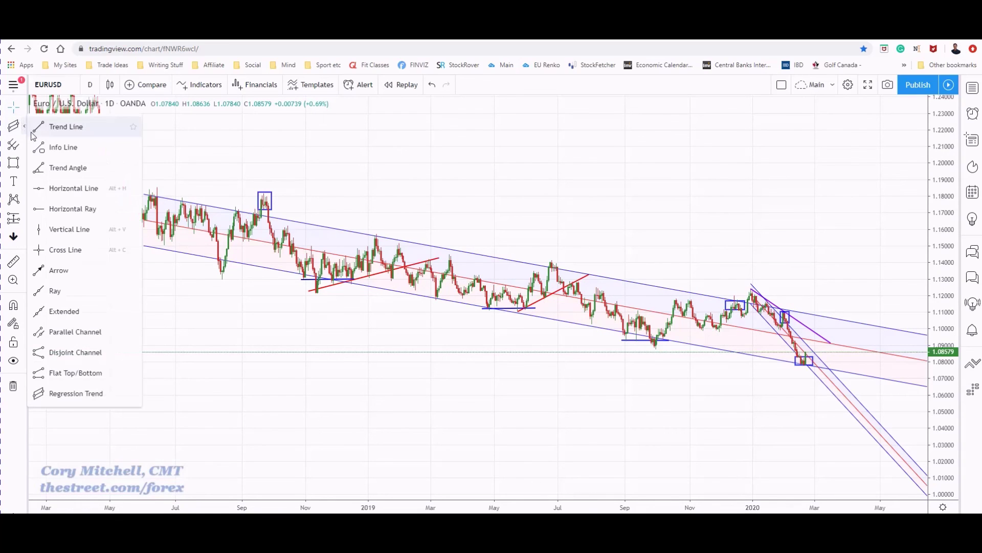
pyautogui.click(62, 127)
pyautogui.click(653, 347)
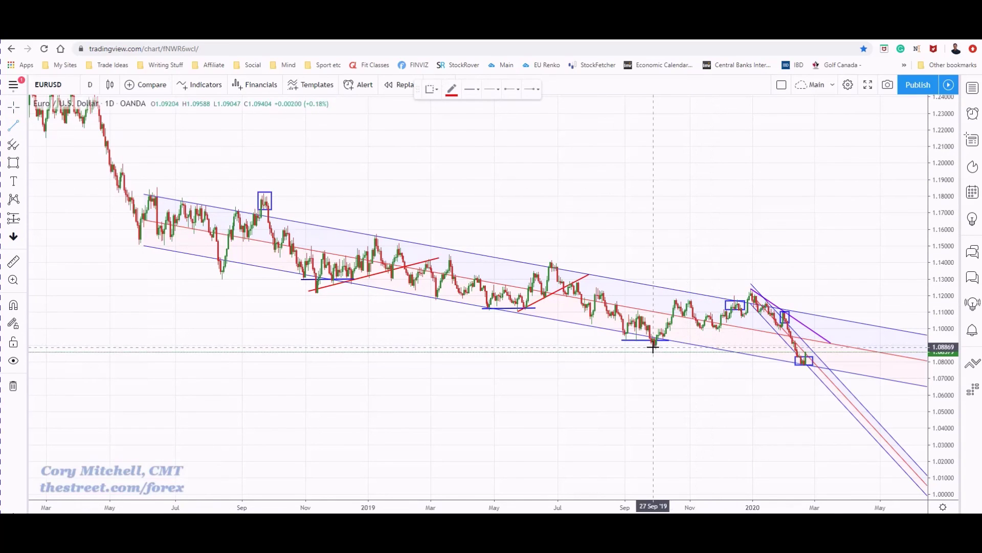
pyautogui.click(838, 293)
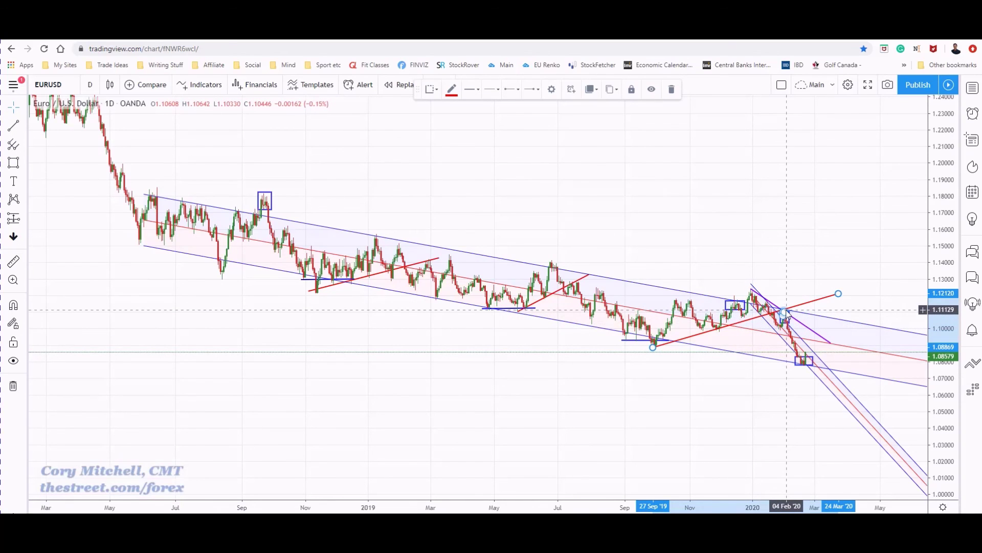
# Step: Delete the rising trend line that starts at the 27 Sep '19 low
pyautogui.click(746, 320)
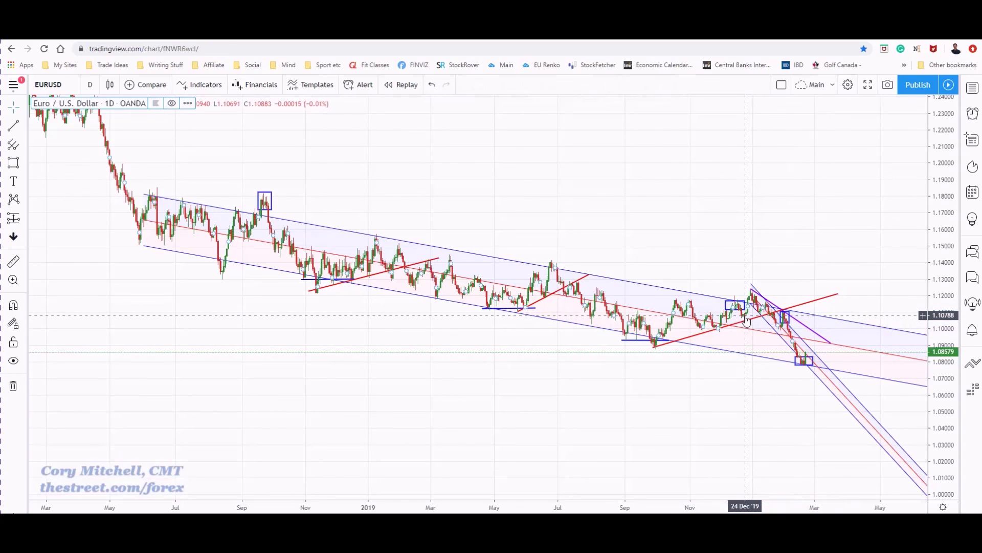
pyautogui.click(825, 300)
pyautogui.press('Delete')
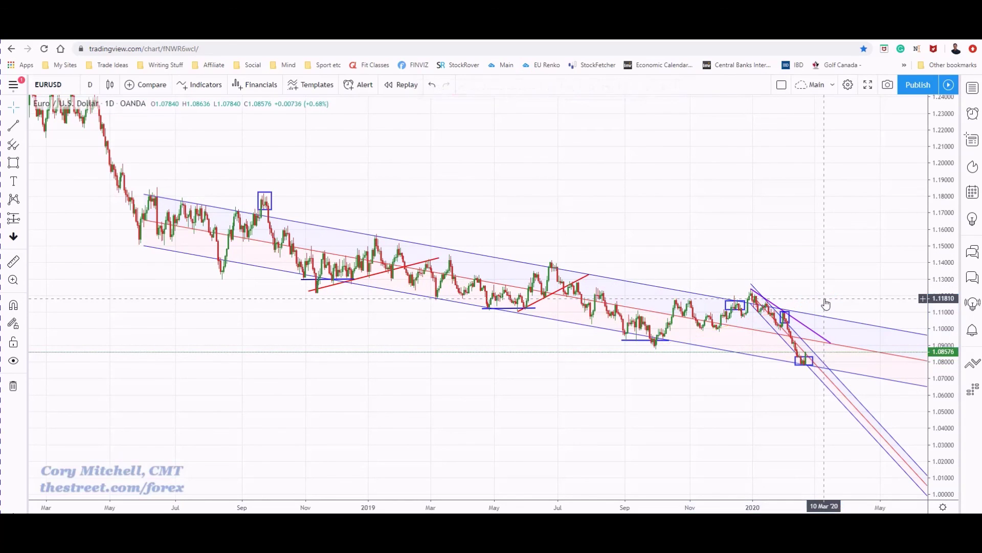